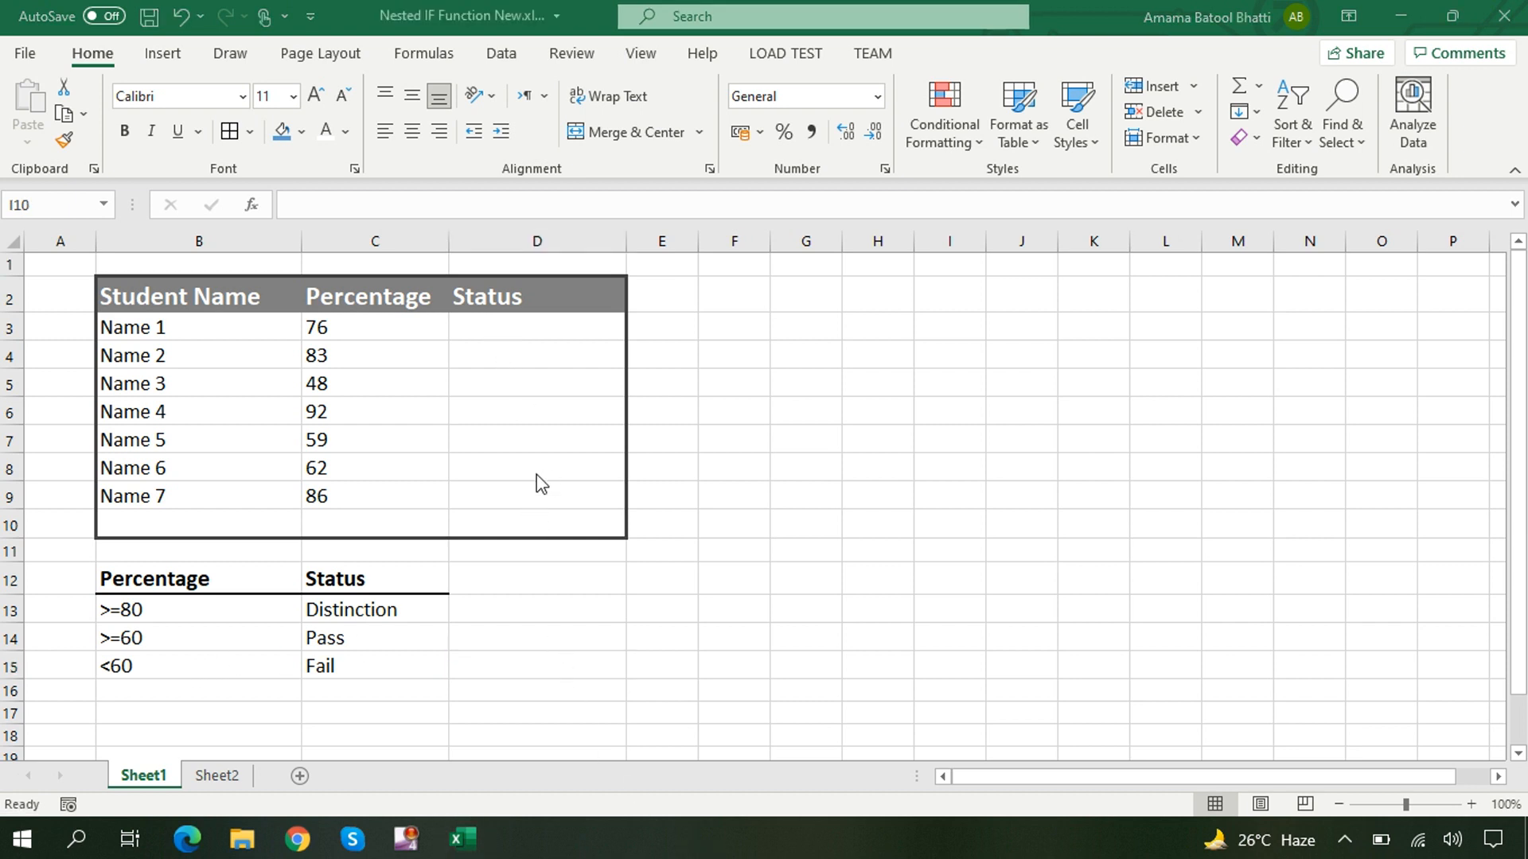
# - Start an IF formula in D3 that returns "Distinction" when C3>=80
pyautogui.doubleClick(519, 327)
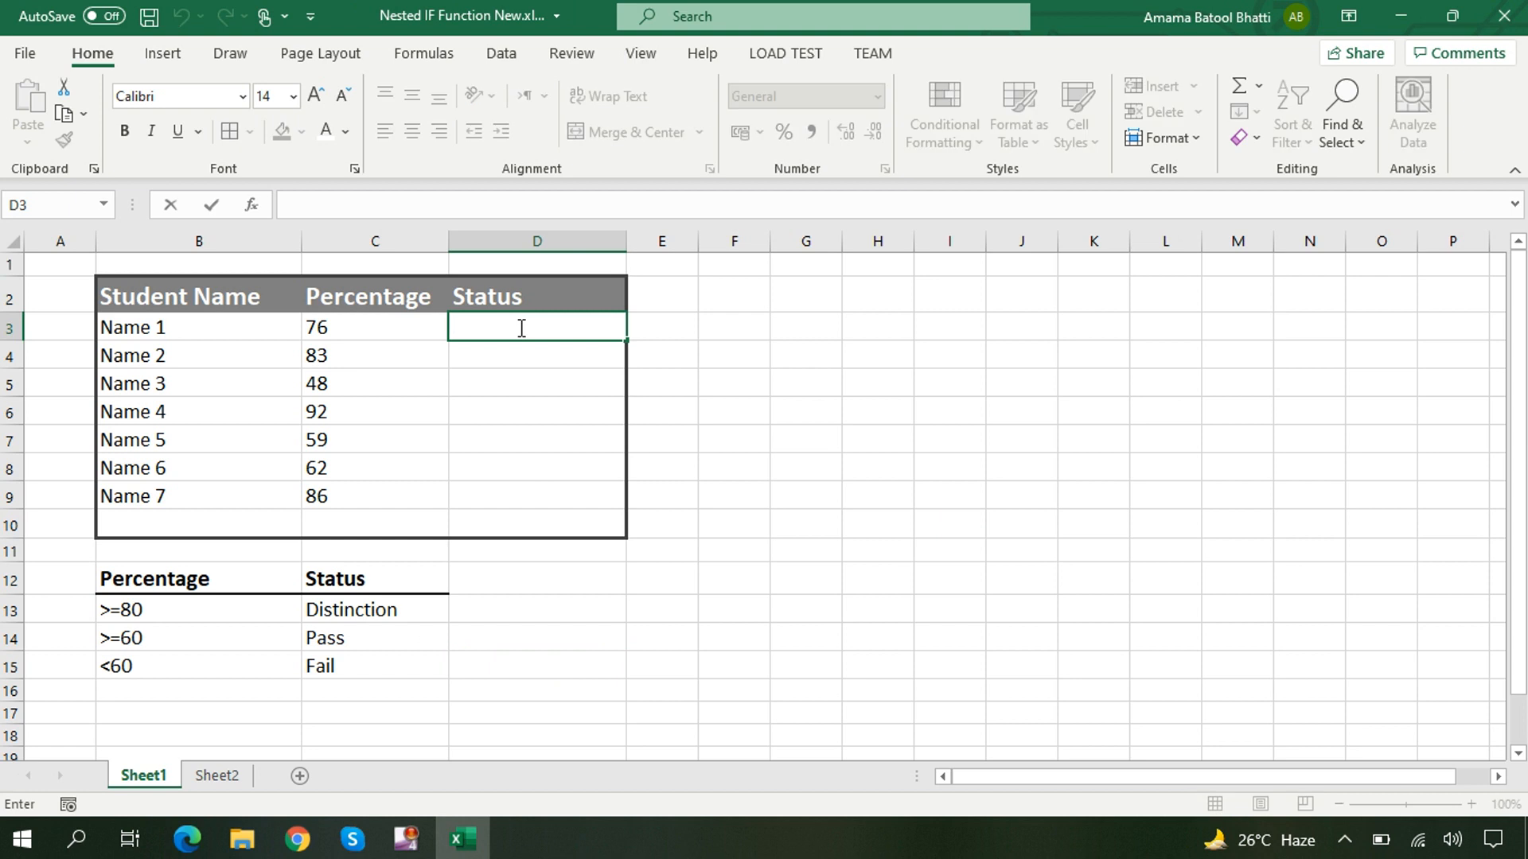
pyautogui.write('=if')
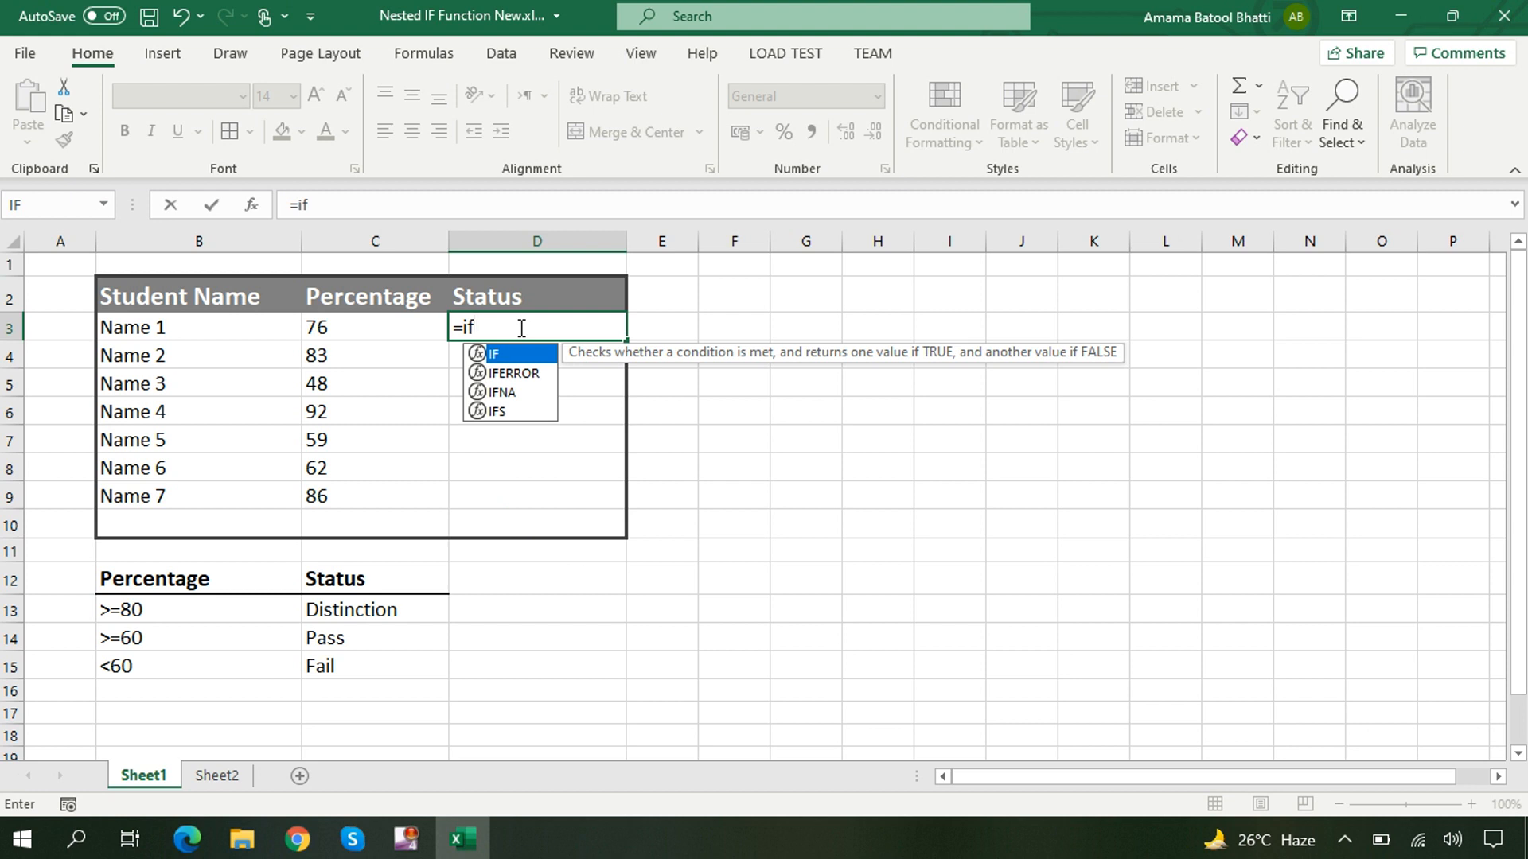
pyautogui.write('(')
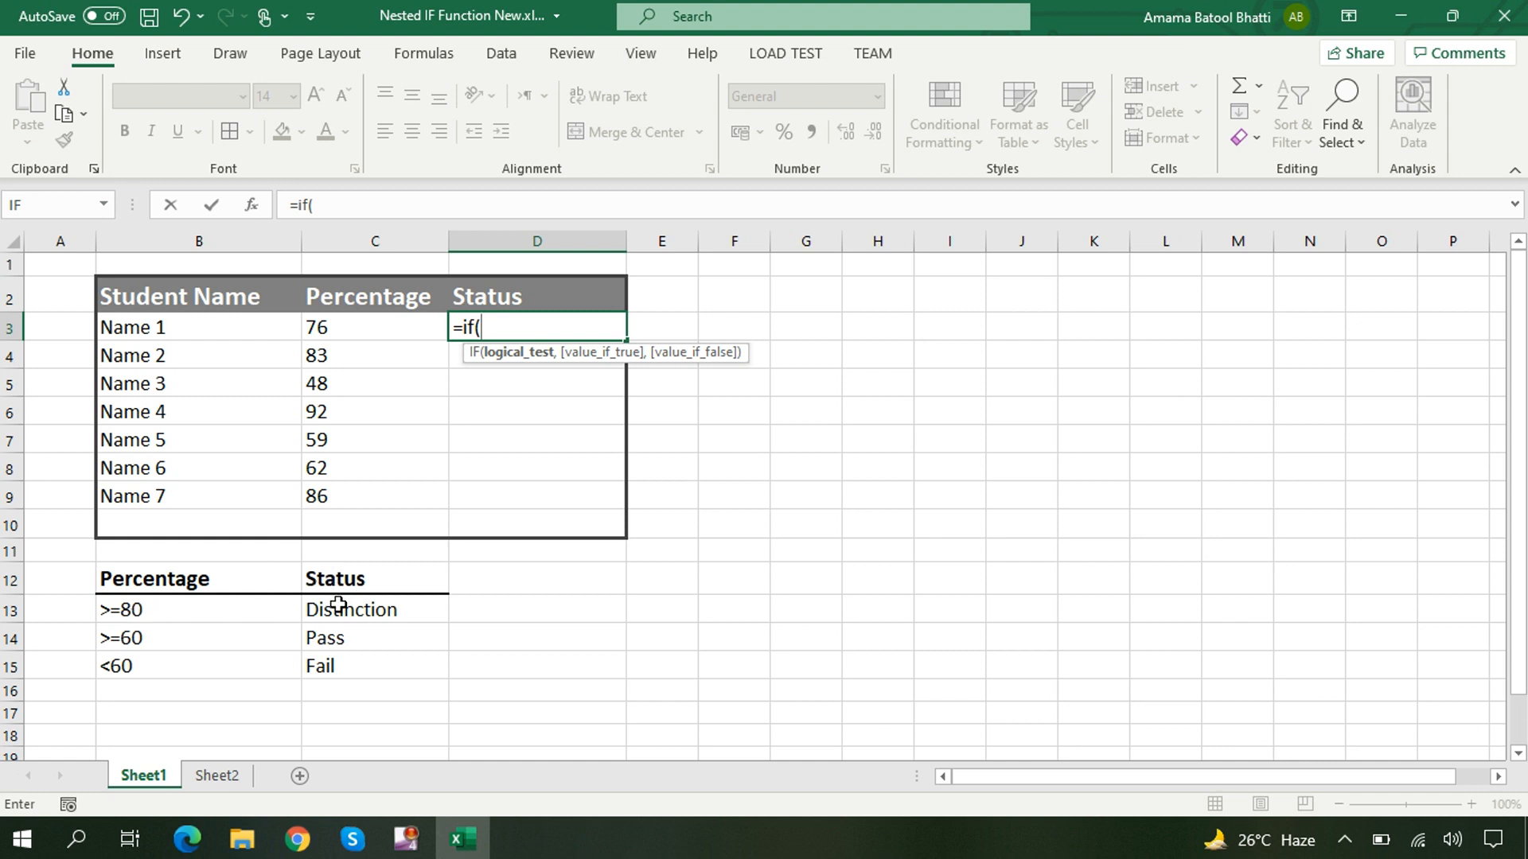
pyautogui.click(355, 329)
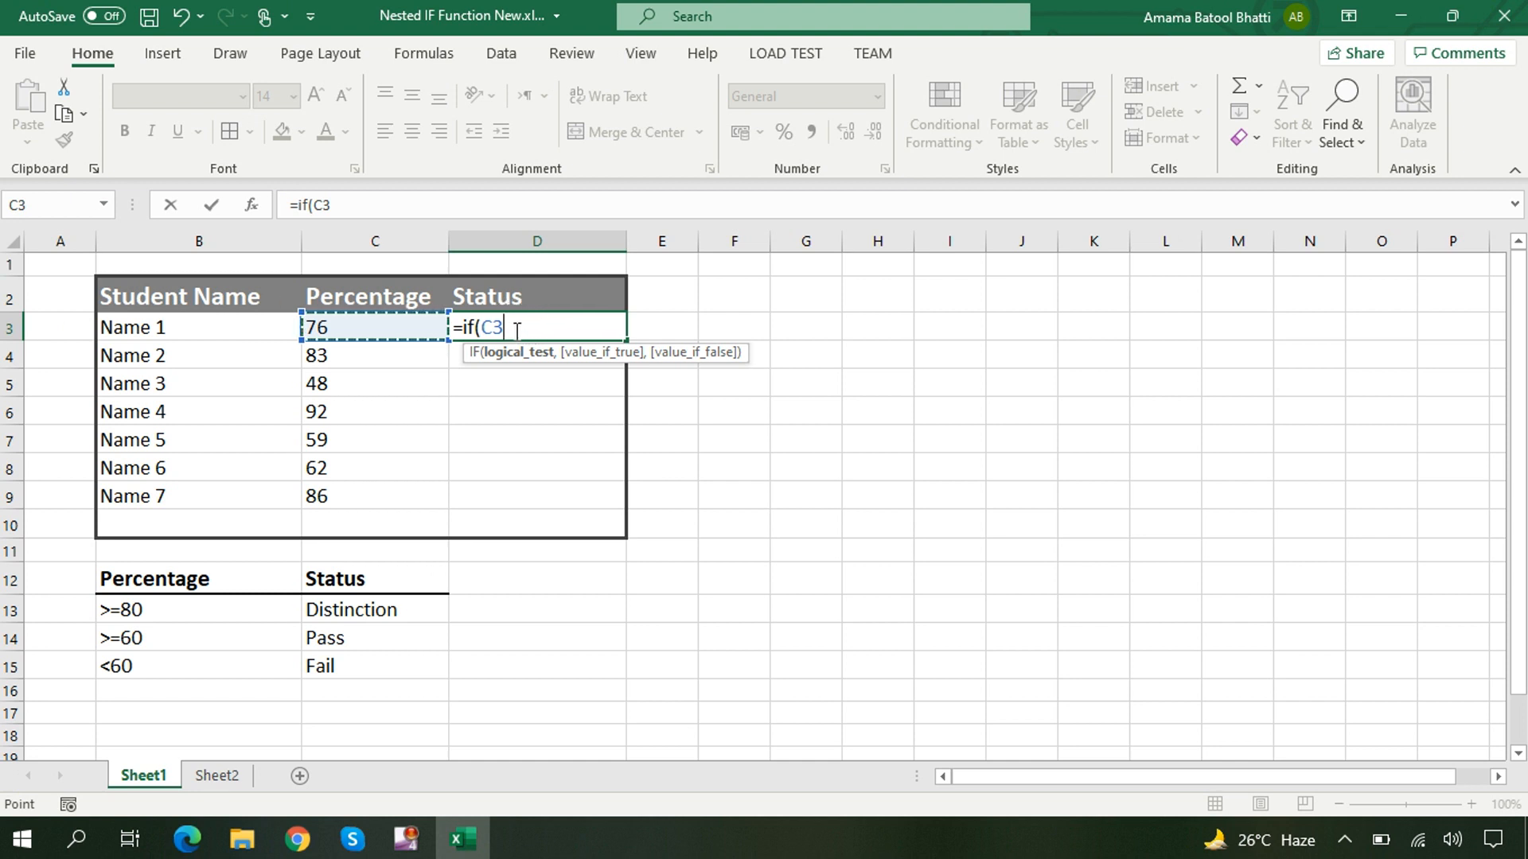
pyautogui.write('>=')
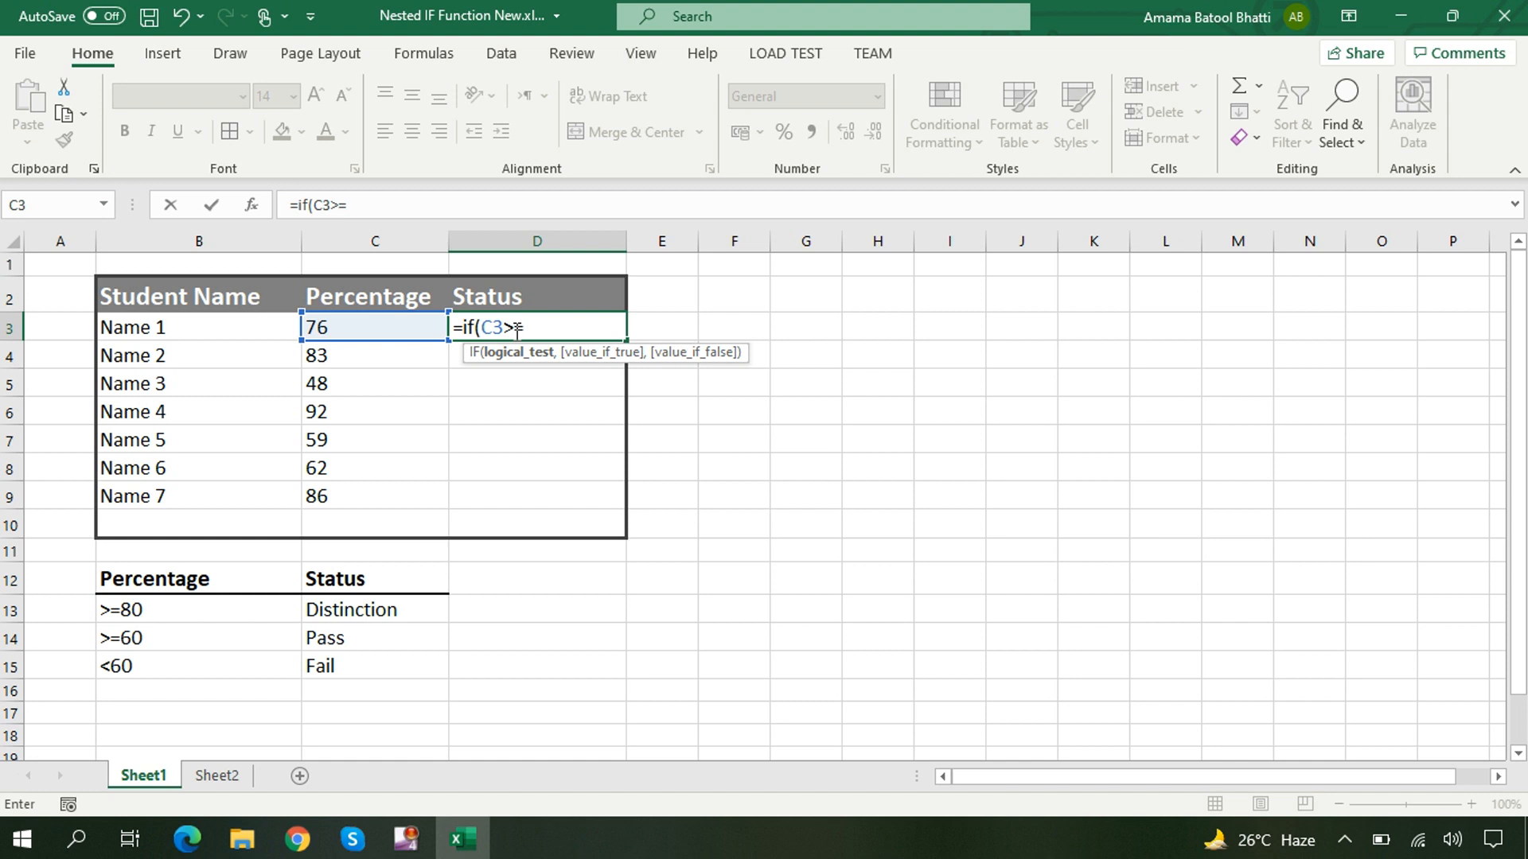
pyautogui.write('80,')
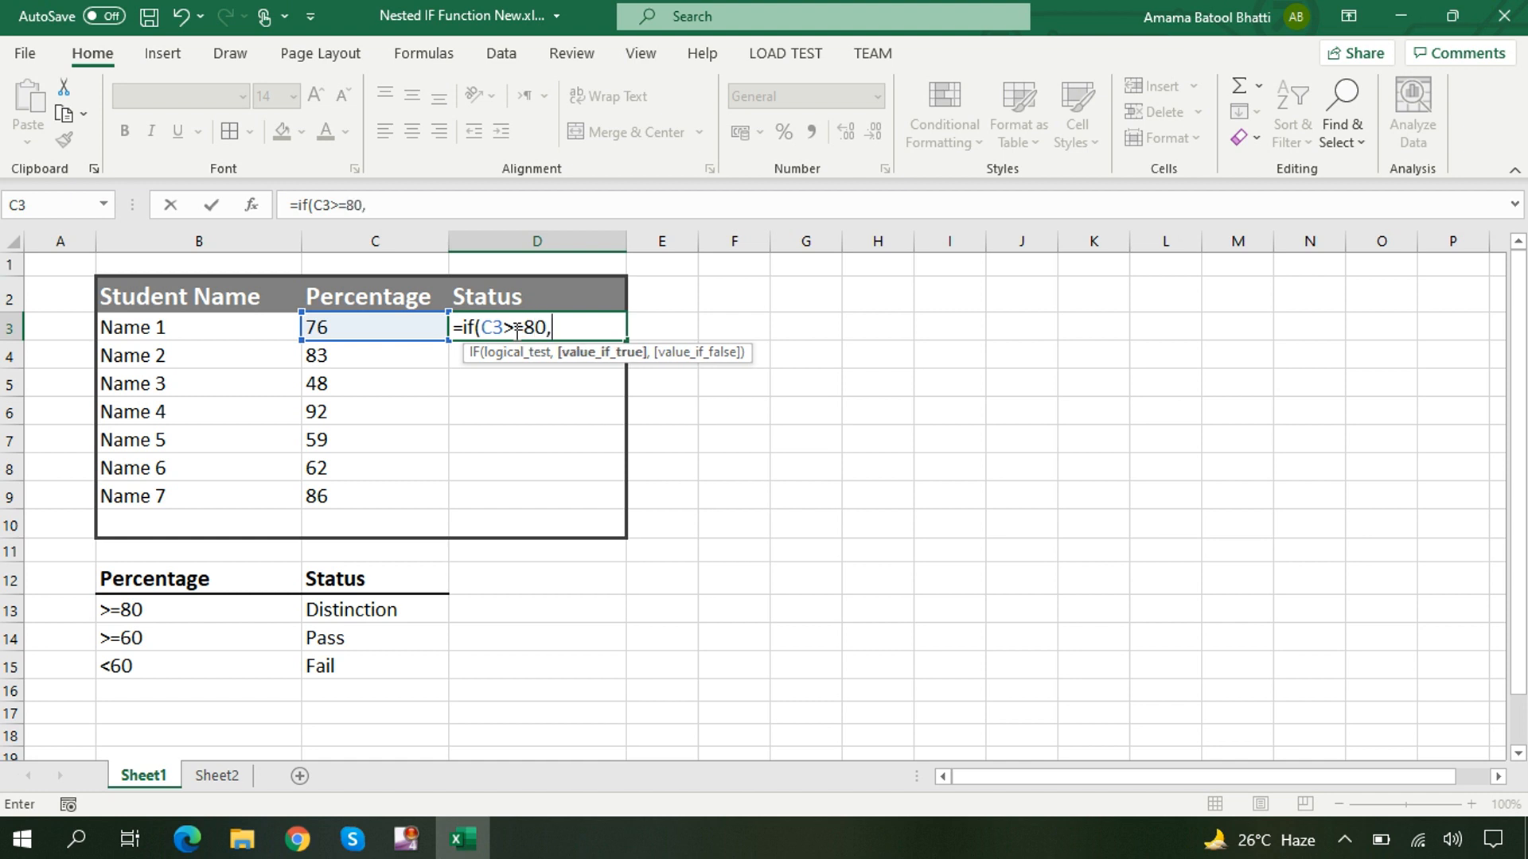
pyautogui.write('""')
pyautogui.click(560, 326)
pyautogui.write('Distinction')
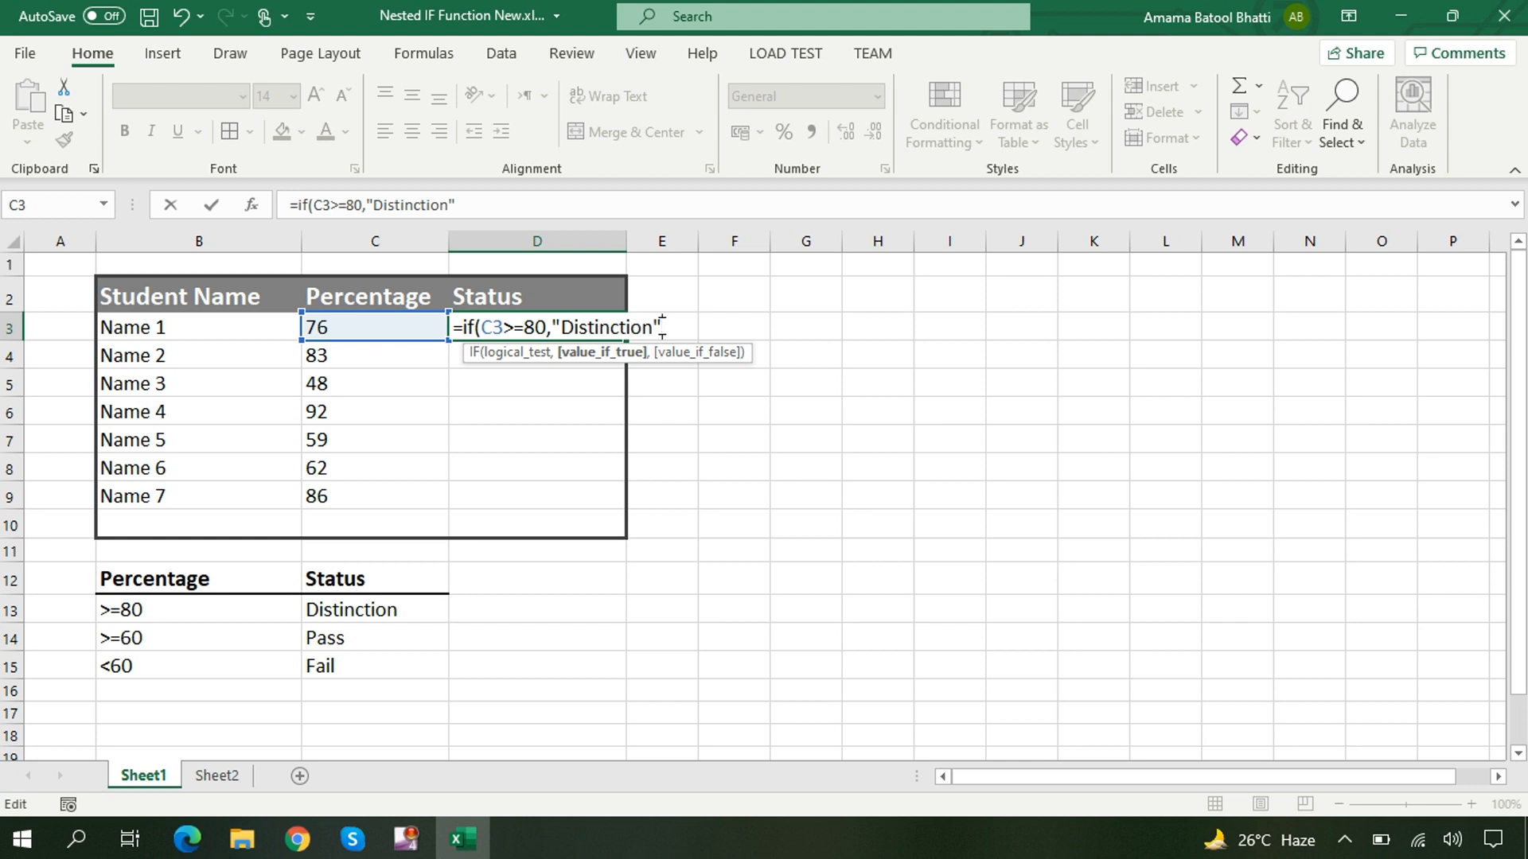
# - Nest a second IF as the formula's false value, returning "Pass" when C3>=60
pyautogui.write(',if')
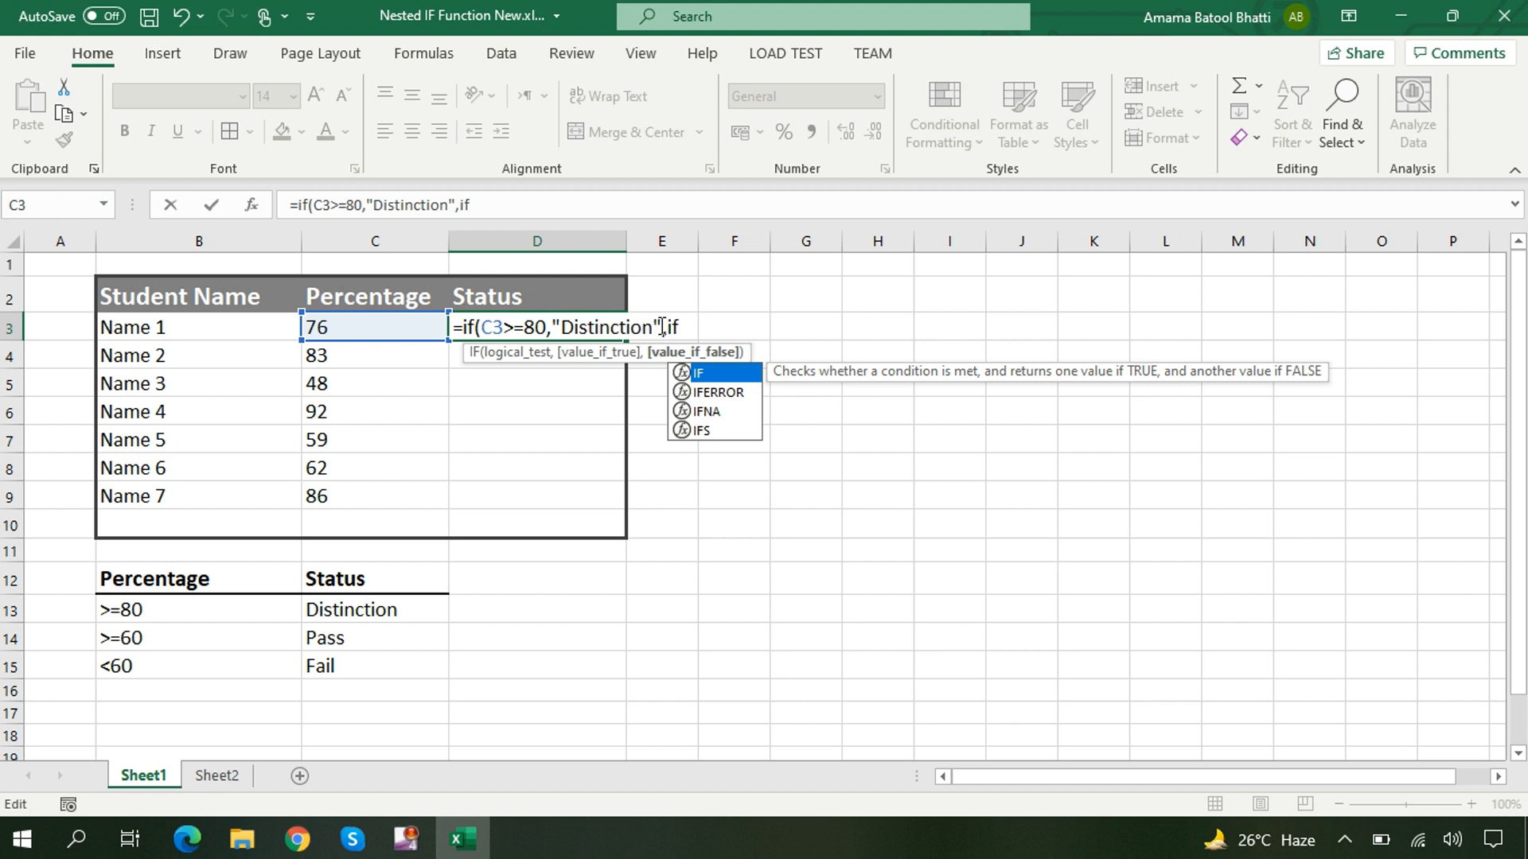
pyautogui.write('(')
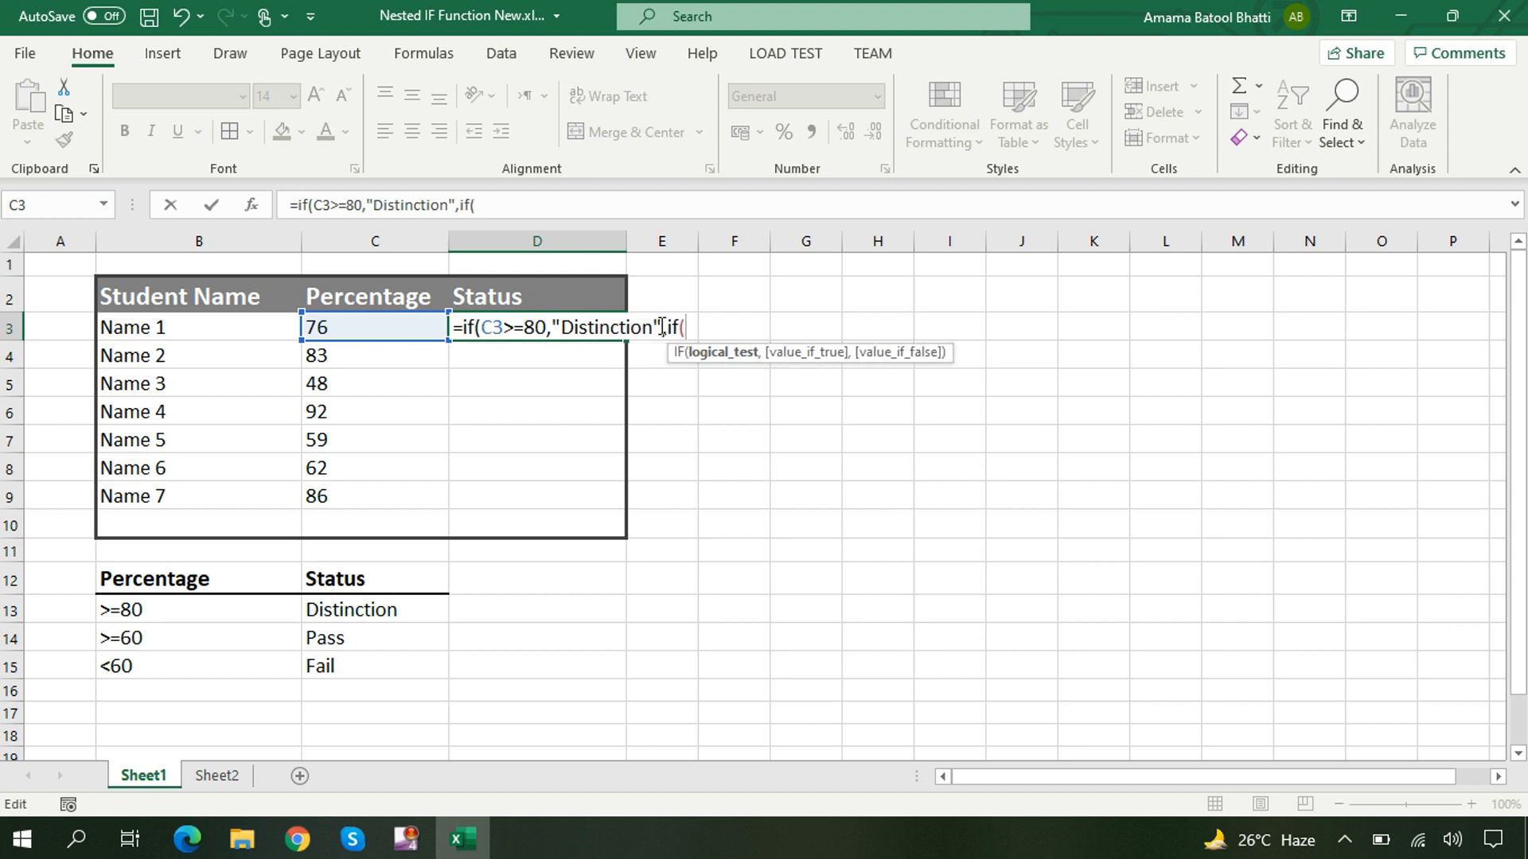
pyautogui.click(399, 328)
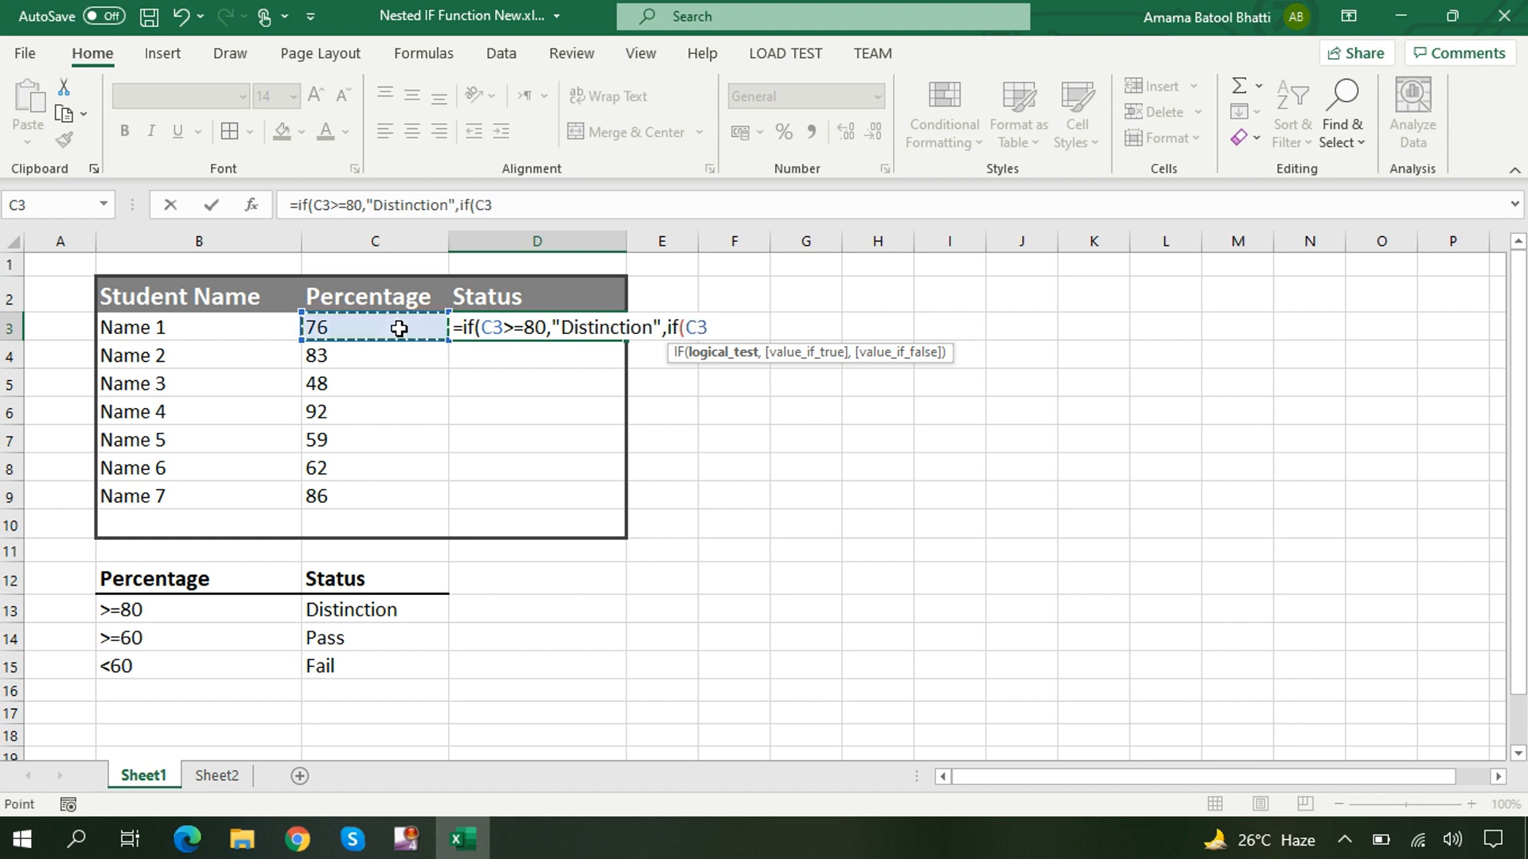
pyautogui.write('>')
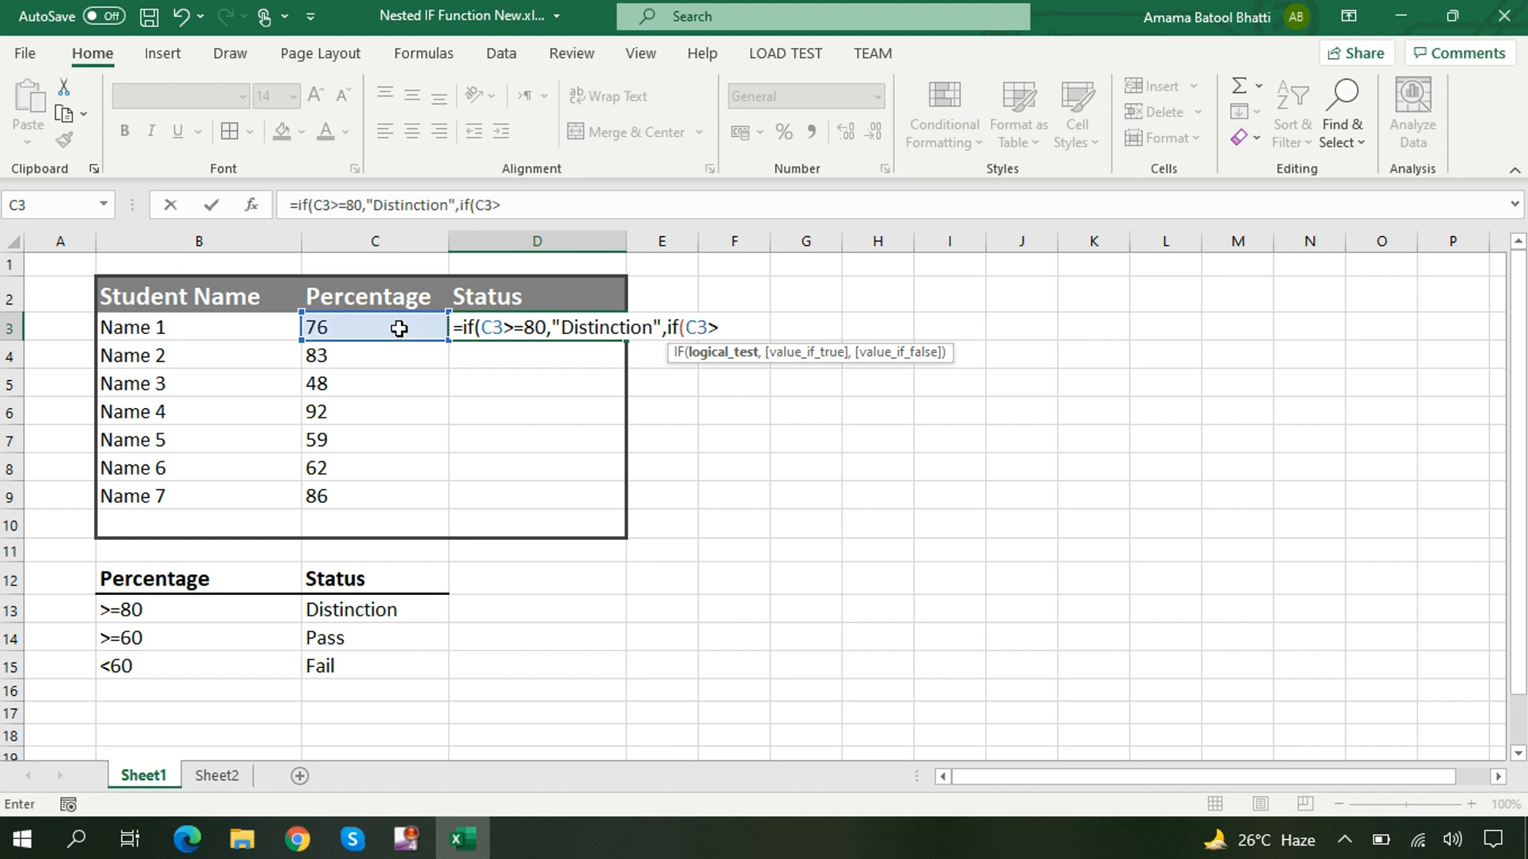
pyautogui.write('=60,')
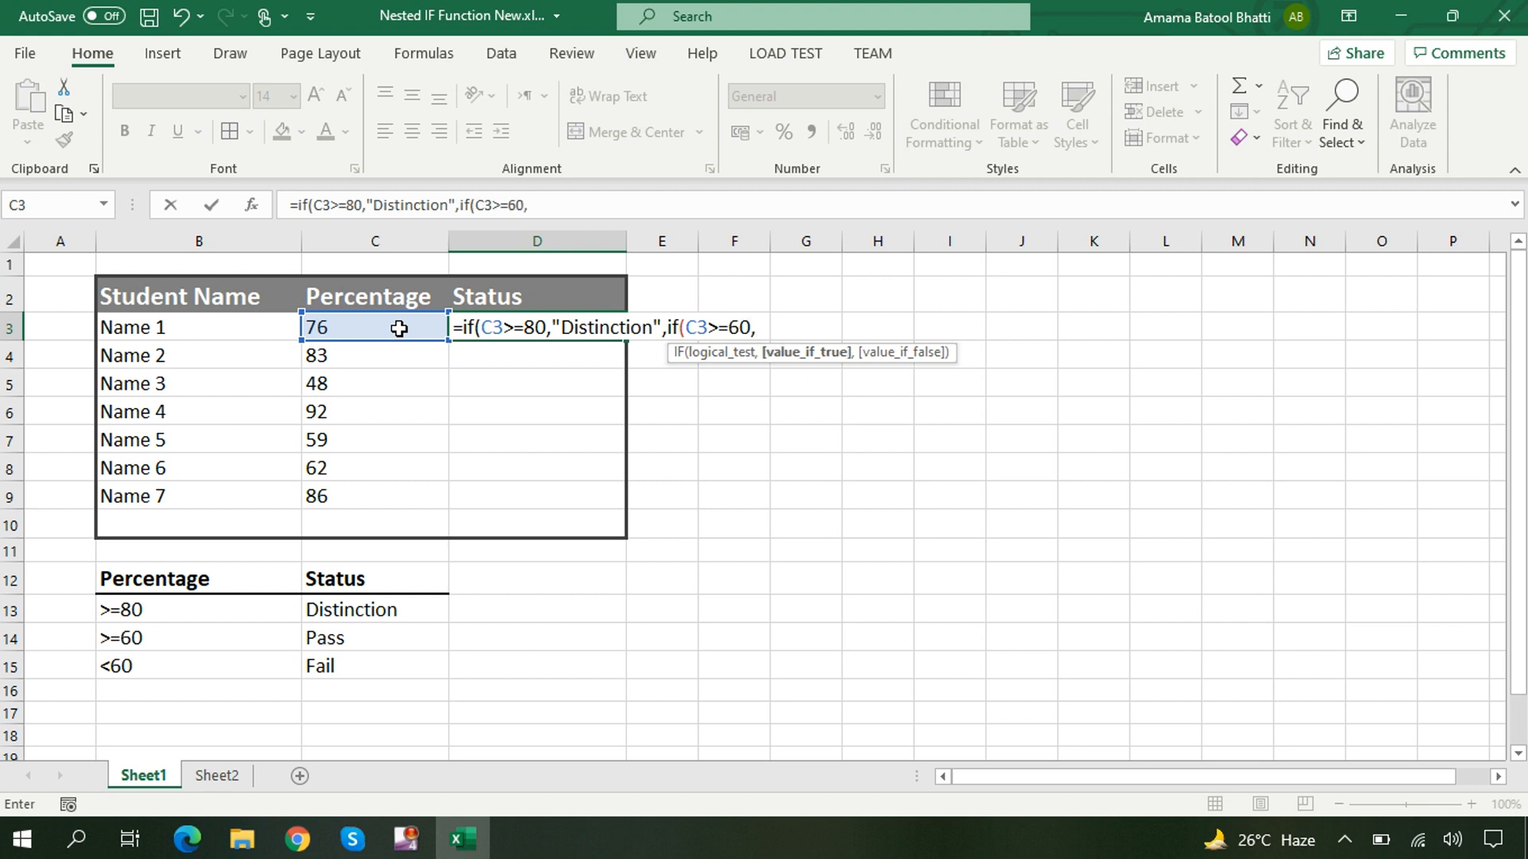
pyautogui.write('""')
pyautogui.click(766, 322)
pyautogui.write('Pass')
pyautogui.click(824, 331)
pyautogui.write(',')
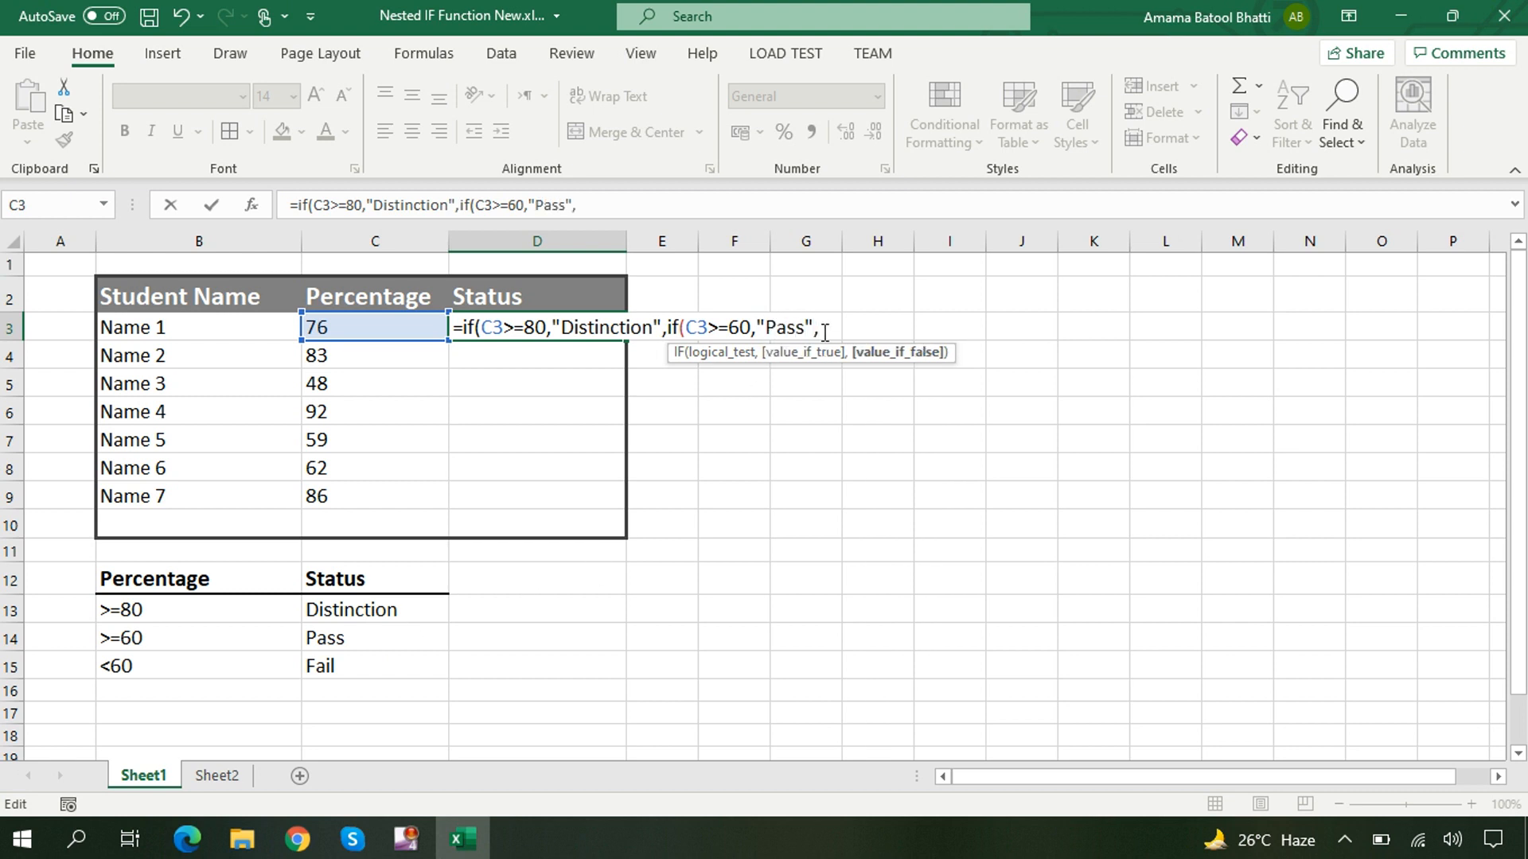
# - Complete the D3 formula with "Fail" as the final false value and fill it down through D9
pyautogui.write('""')
pyautogui.click(826, 325)
pyautogui.write('Fail')
pyautogui.write(')')
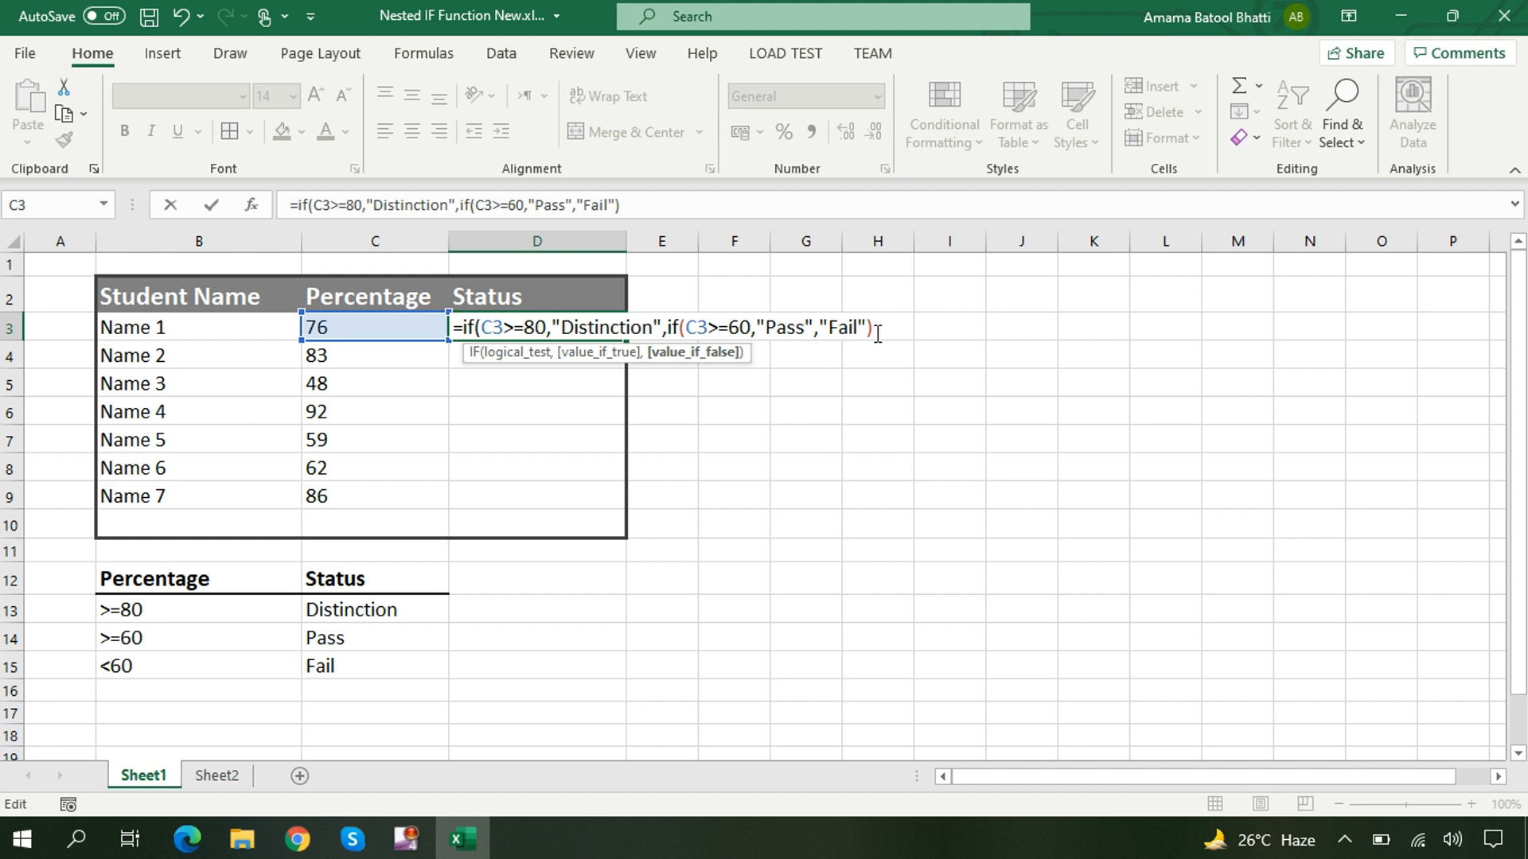
pyautogui.write(')')
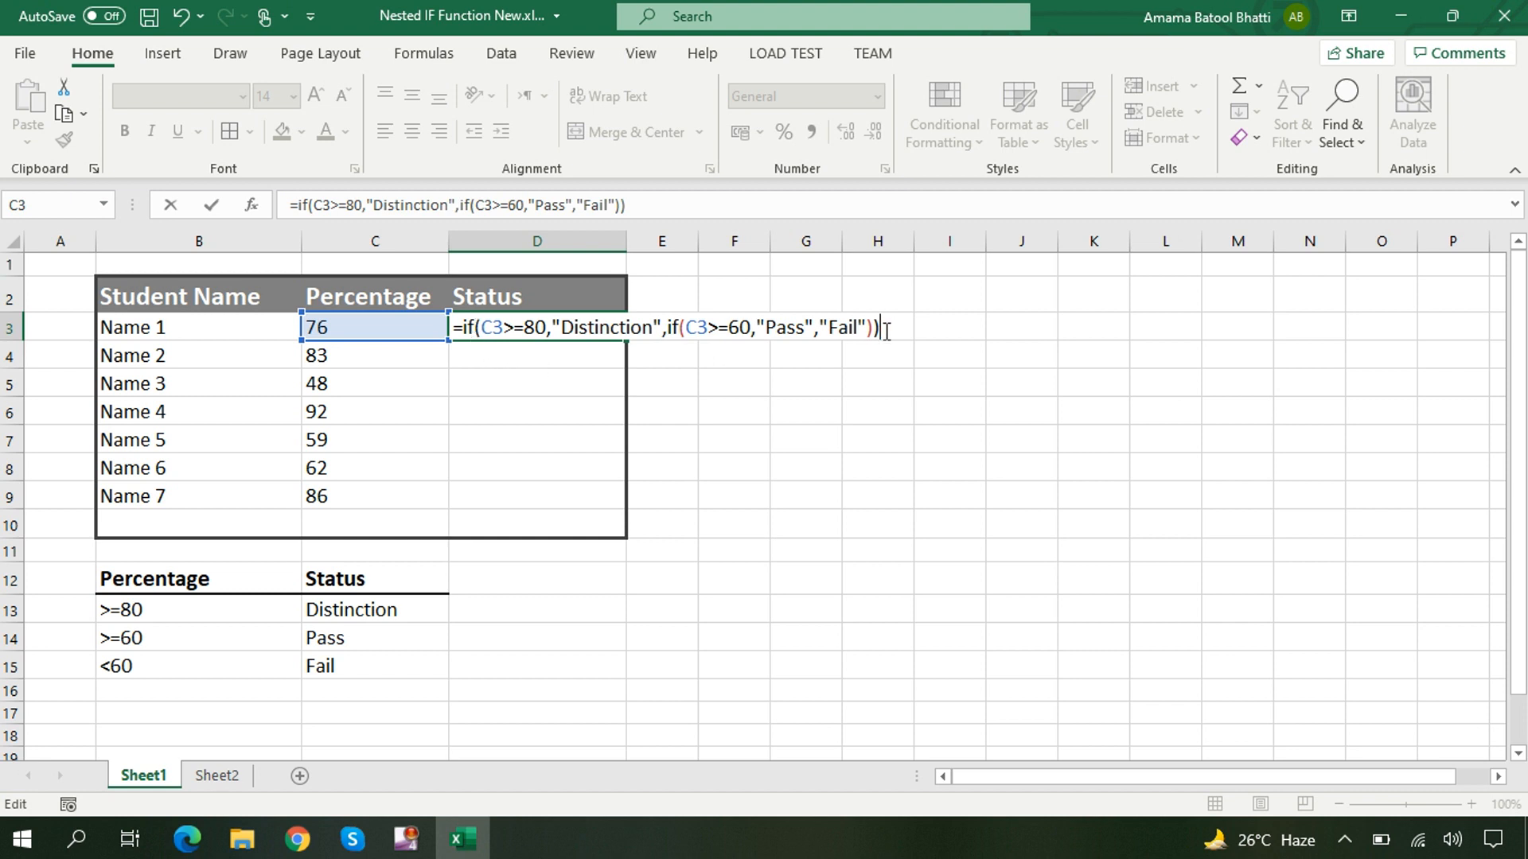
pyautogui.press('Return')
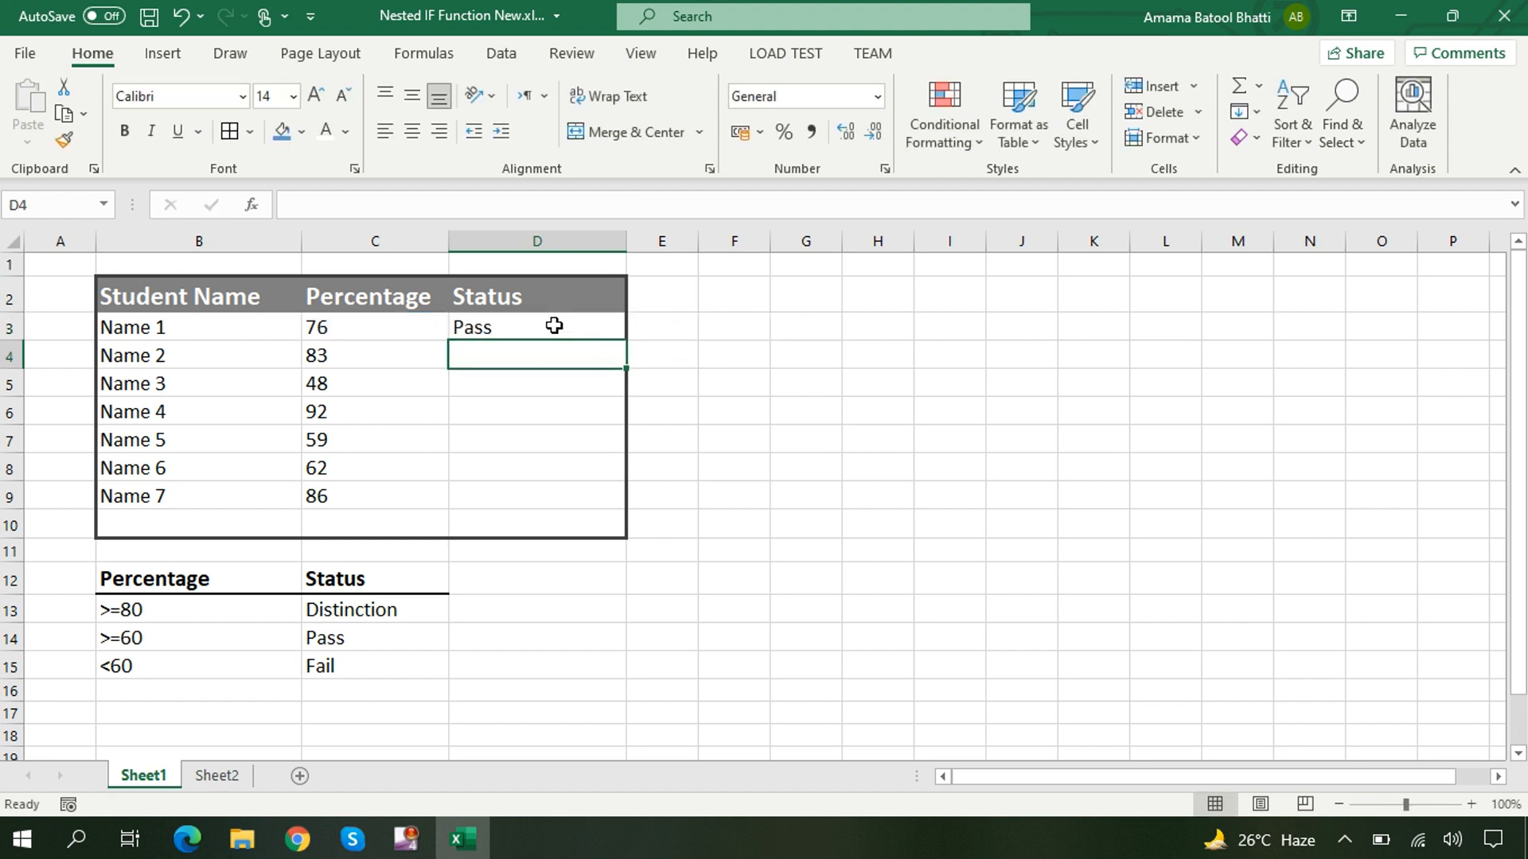
pyautogui.click(604, 328)
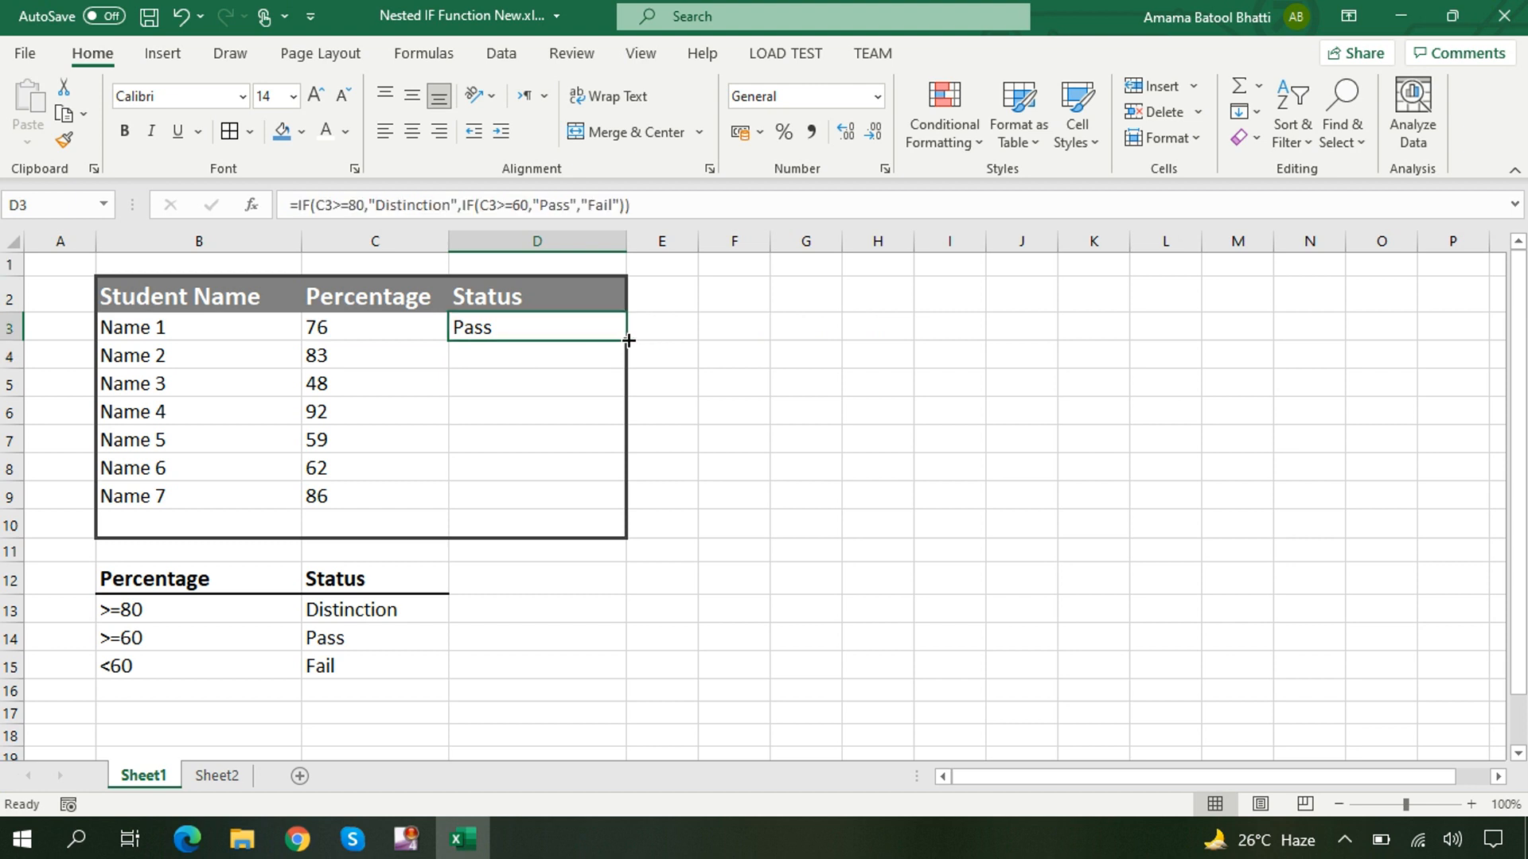
pyautogui.moveTo(629, 340); pyautogui.dragTo(592, 497)
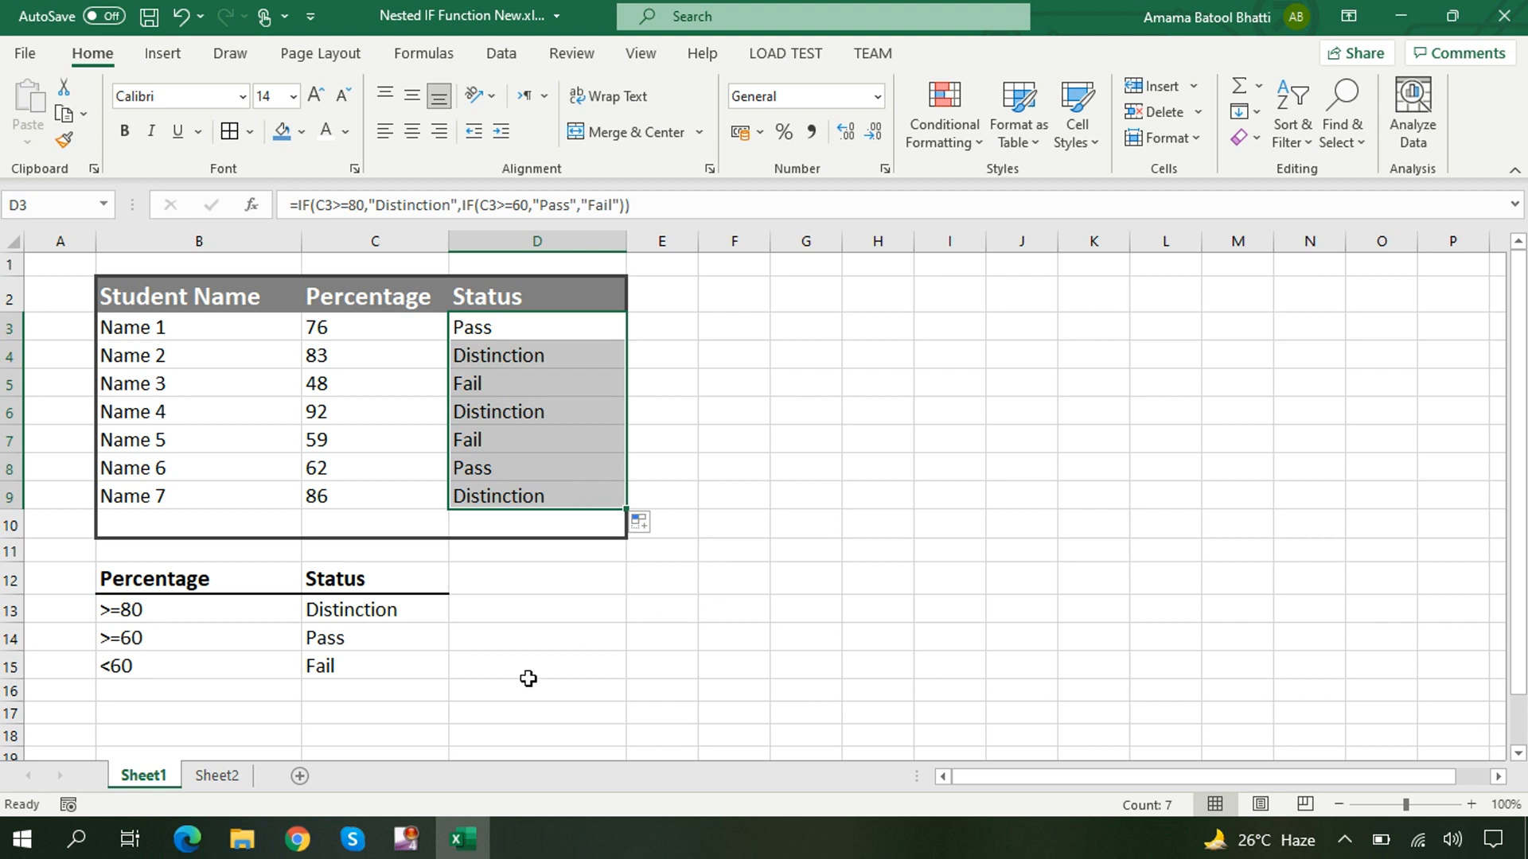
# - On Sheet2, start an IF formula in D3 that returns "A" when C3>=80
pyautogui.click(216, 776)
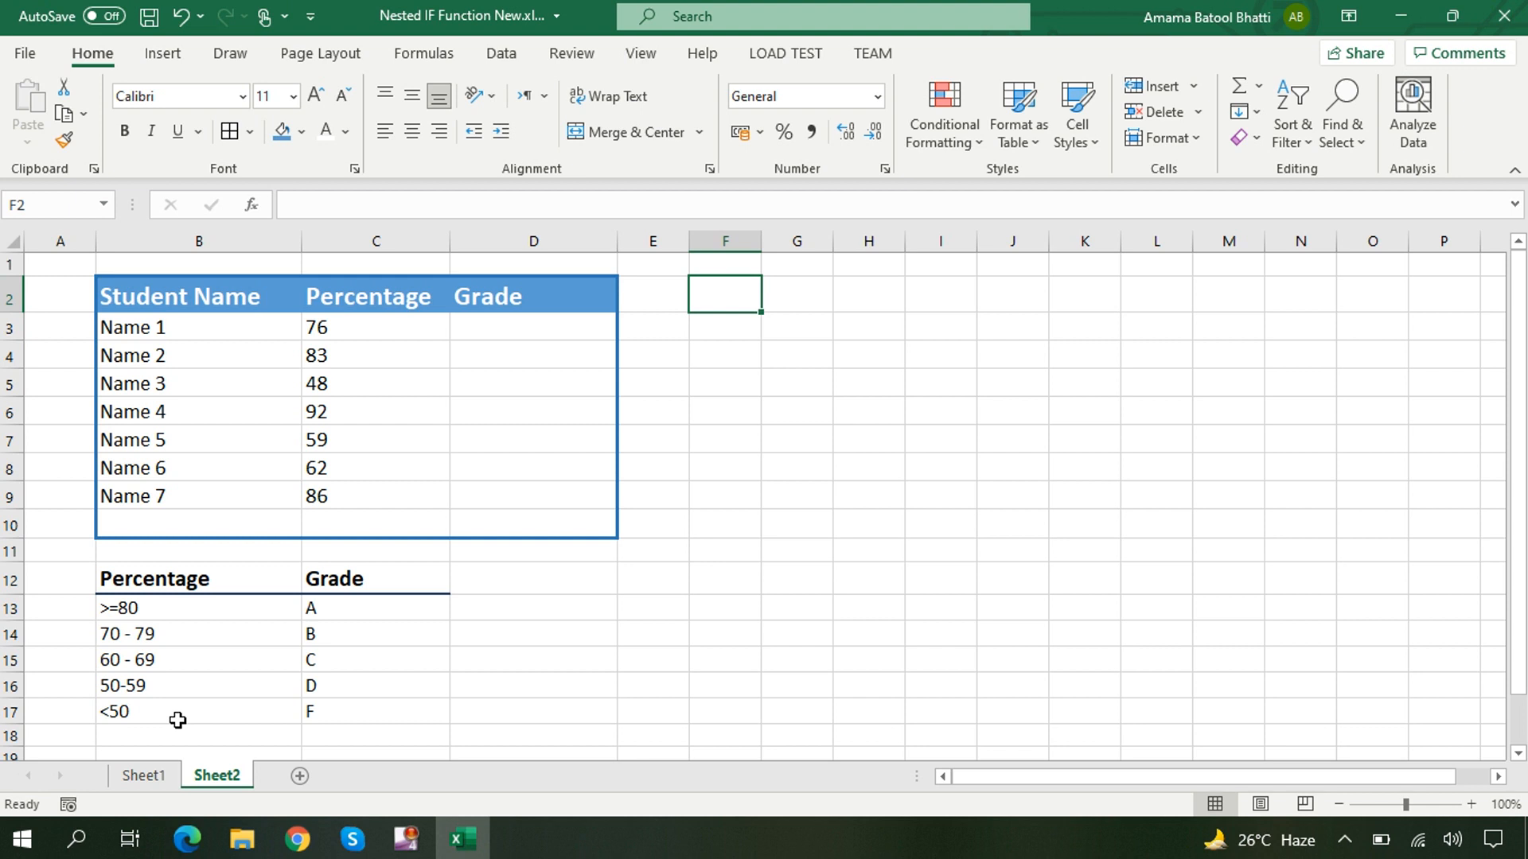
pyautogui.click(515, 328)
pyautogui.write('=')
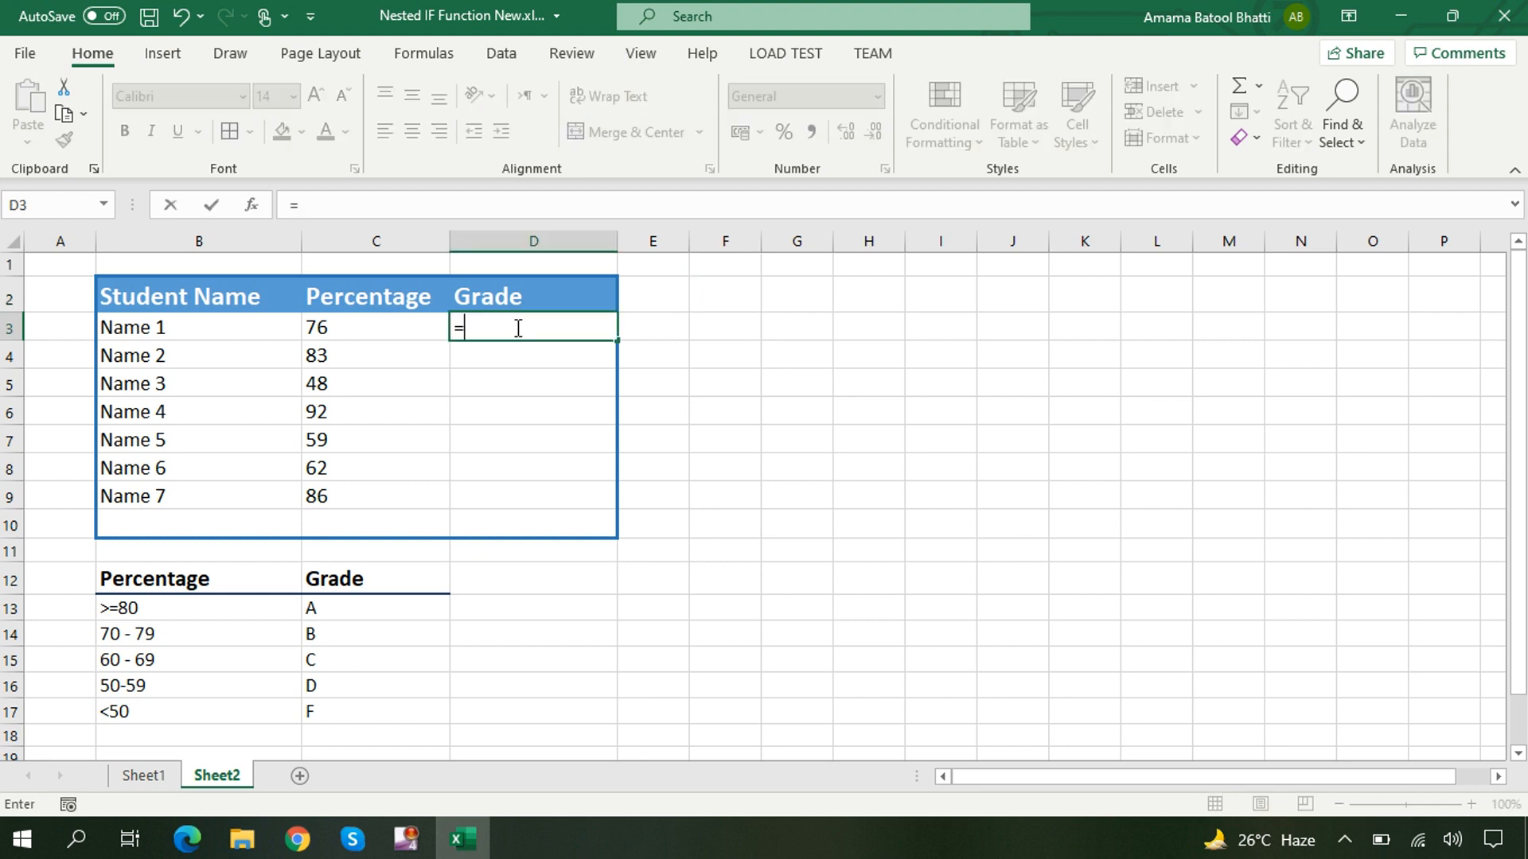
pyautogui.write('if')
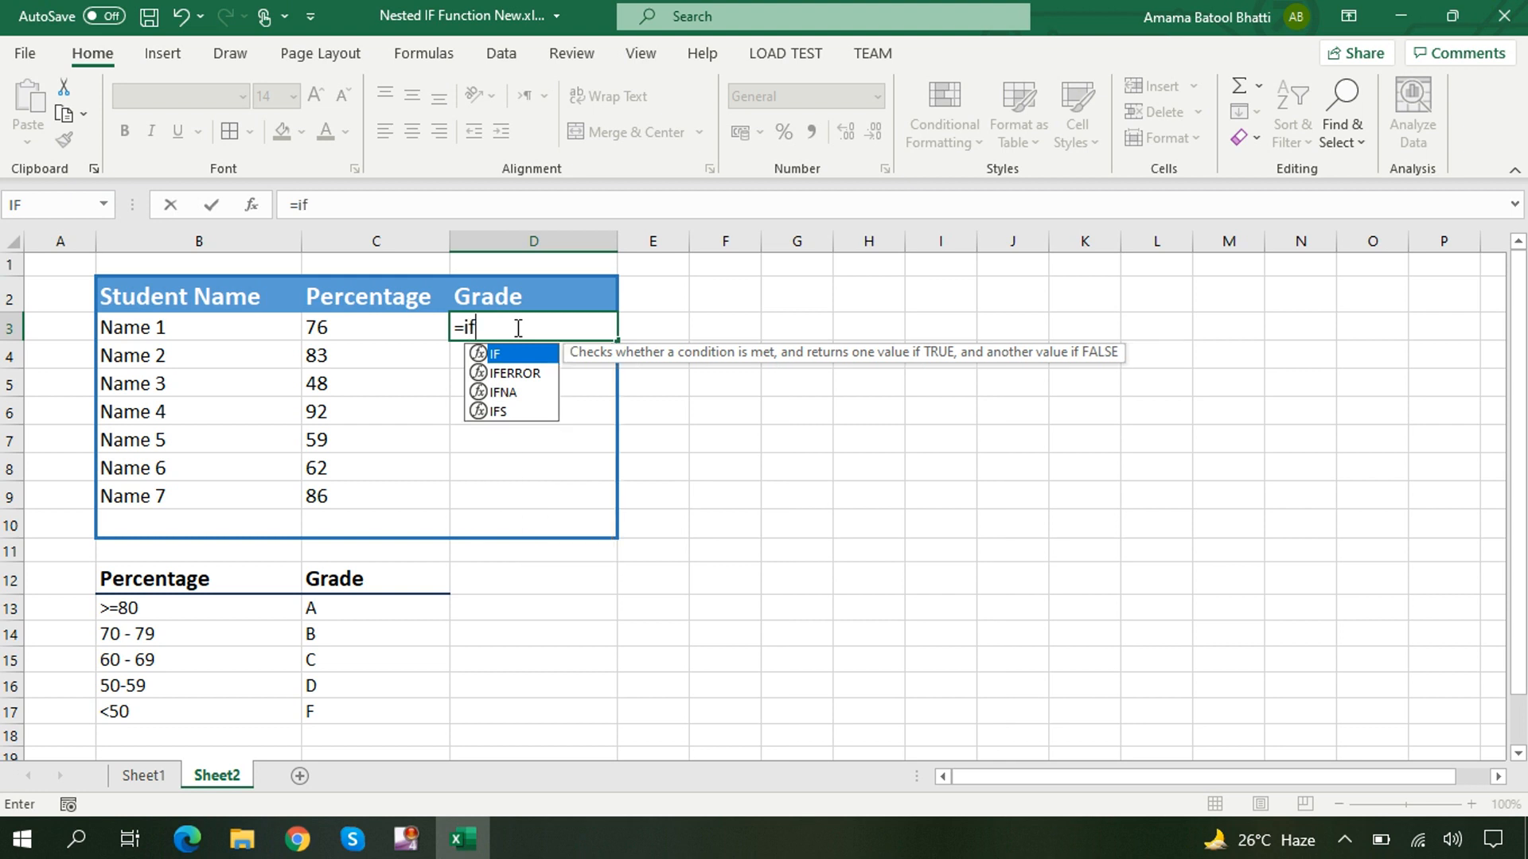
pyautogui.write('(')
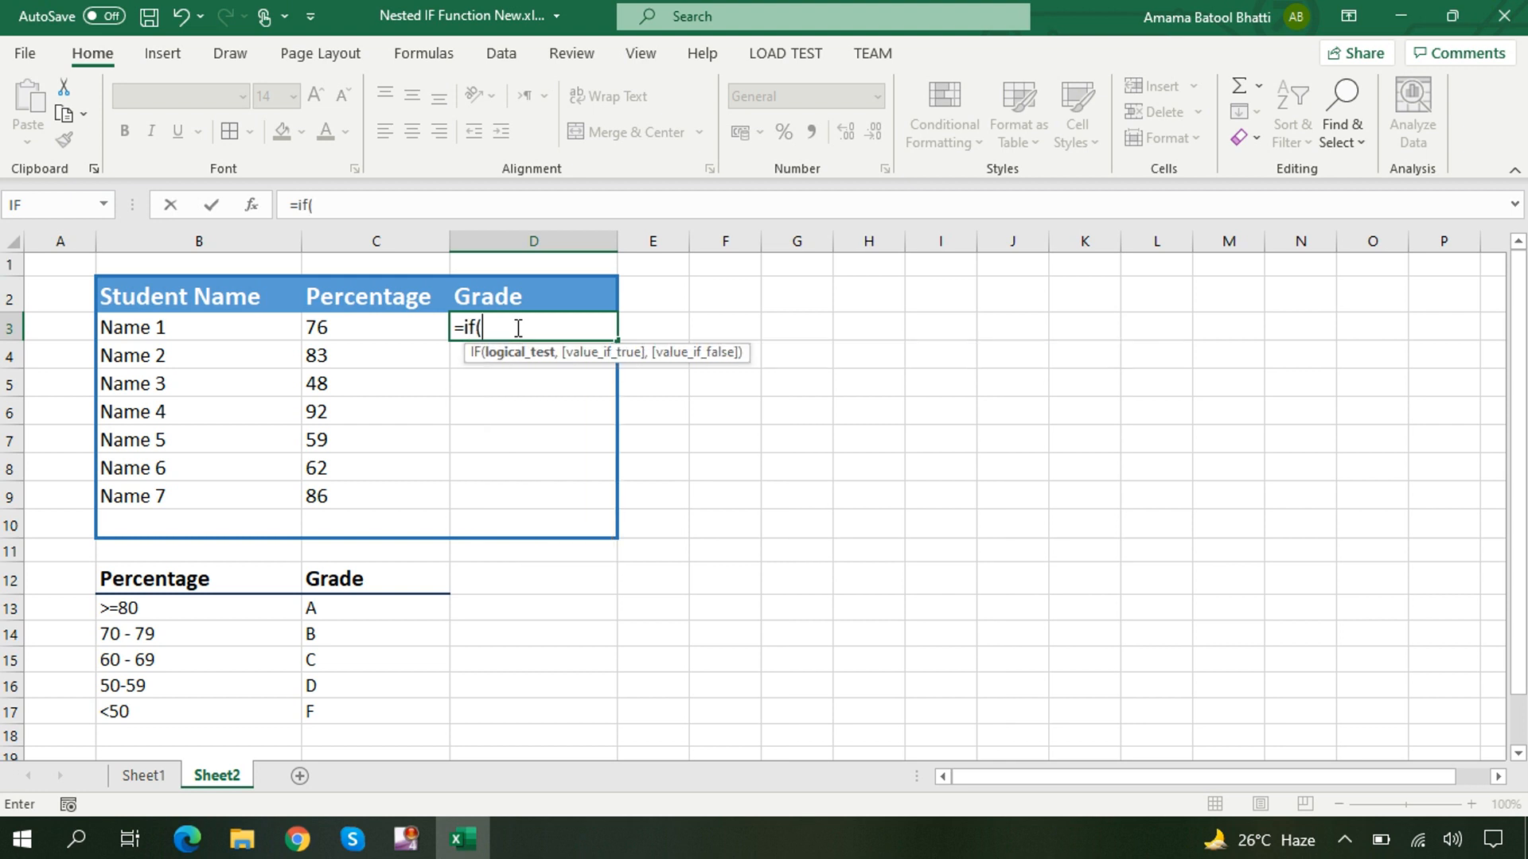
pyautogui.click(380, 327)
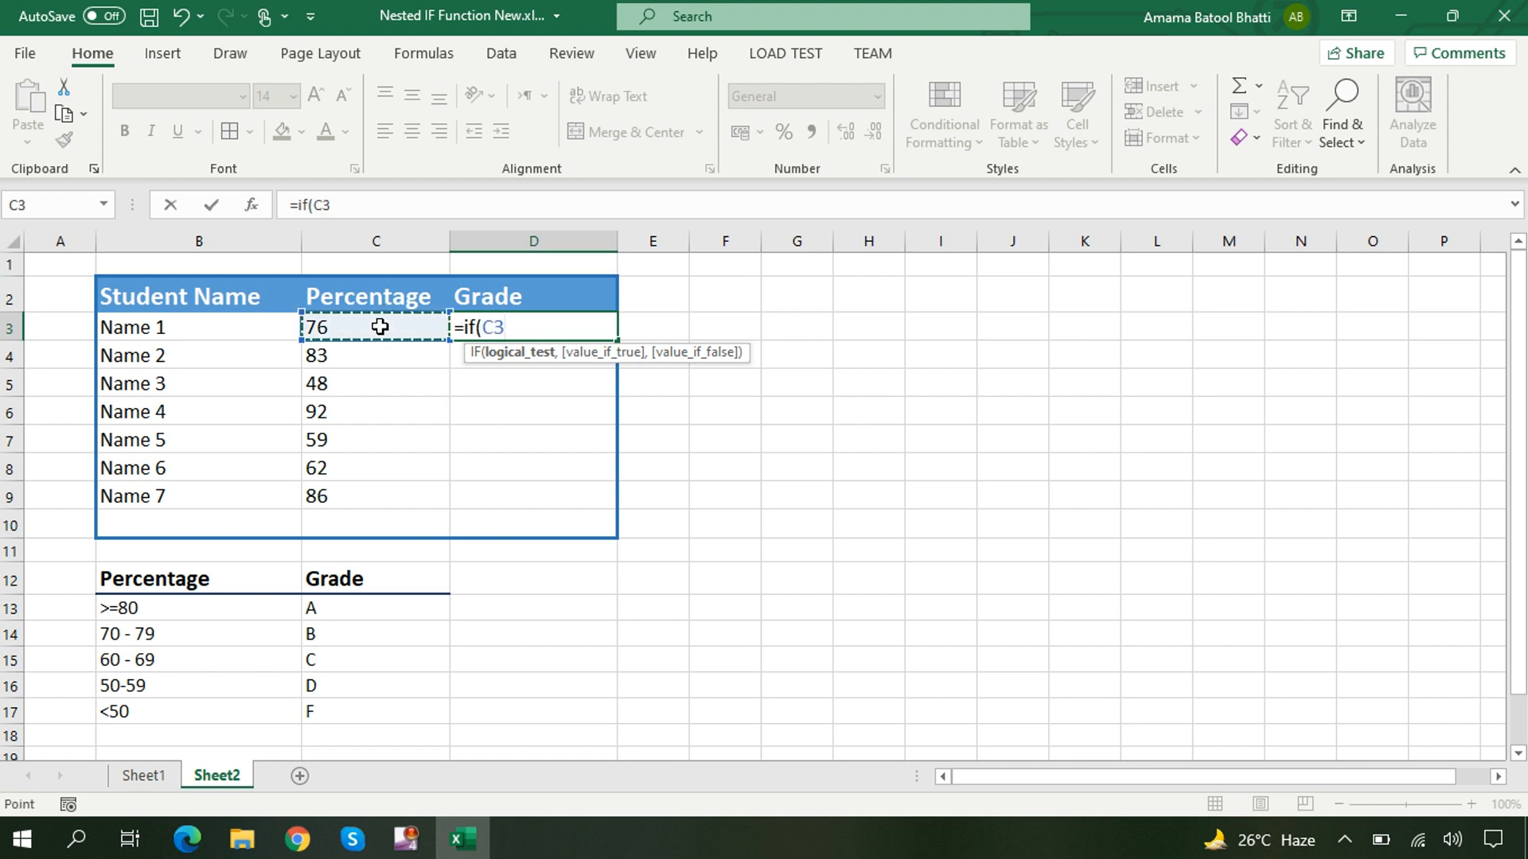
pyautogui.write('>=80')
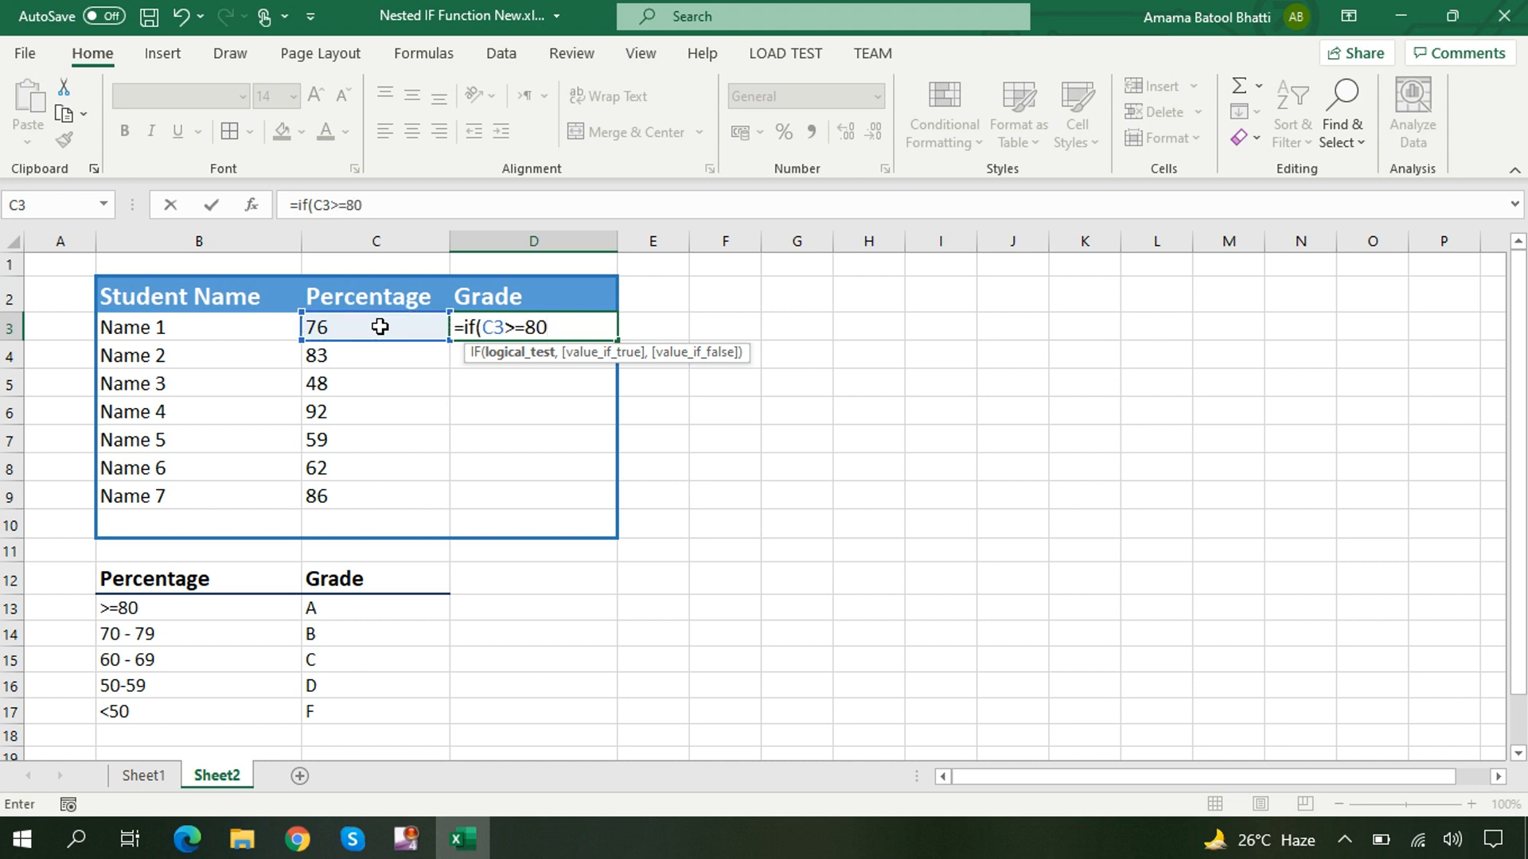
pyautogui.write(',')
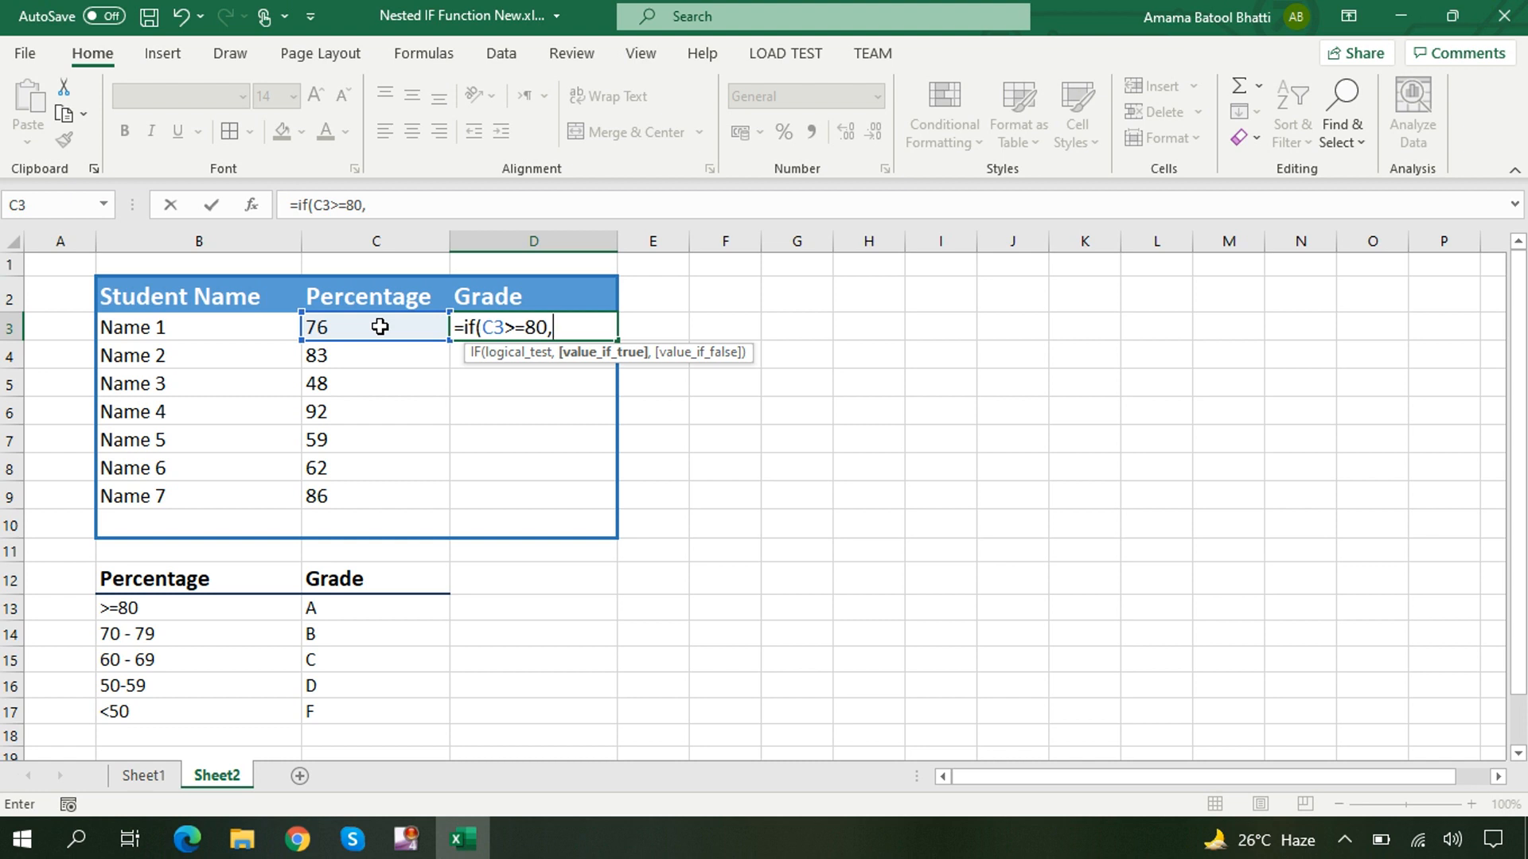
pyautogui.write('""')
pyautogui.click(561, 323)
pyautogui.write('A')
pyautogui.write(',')
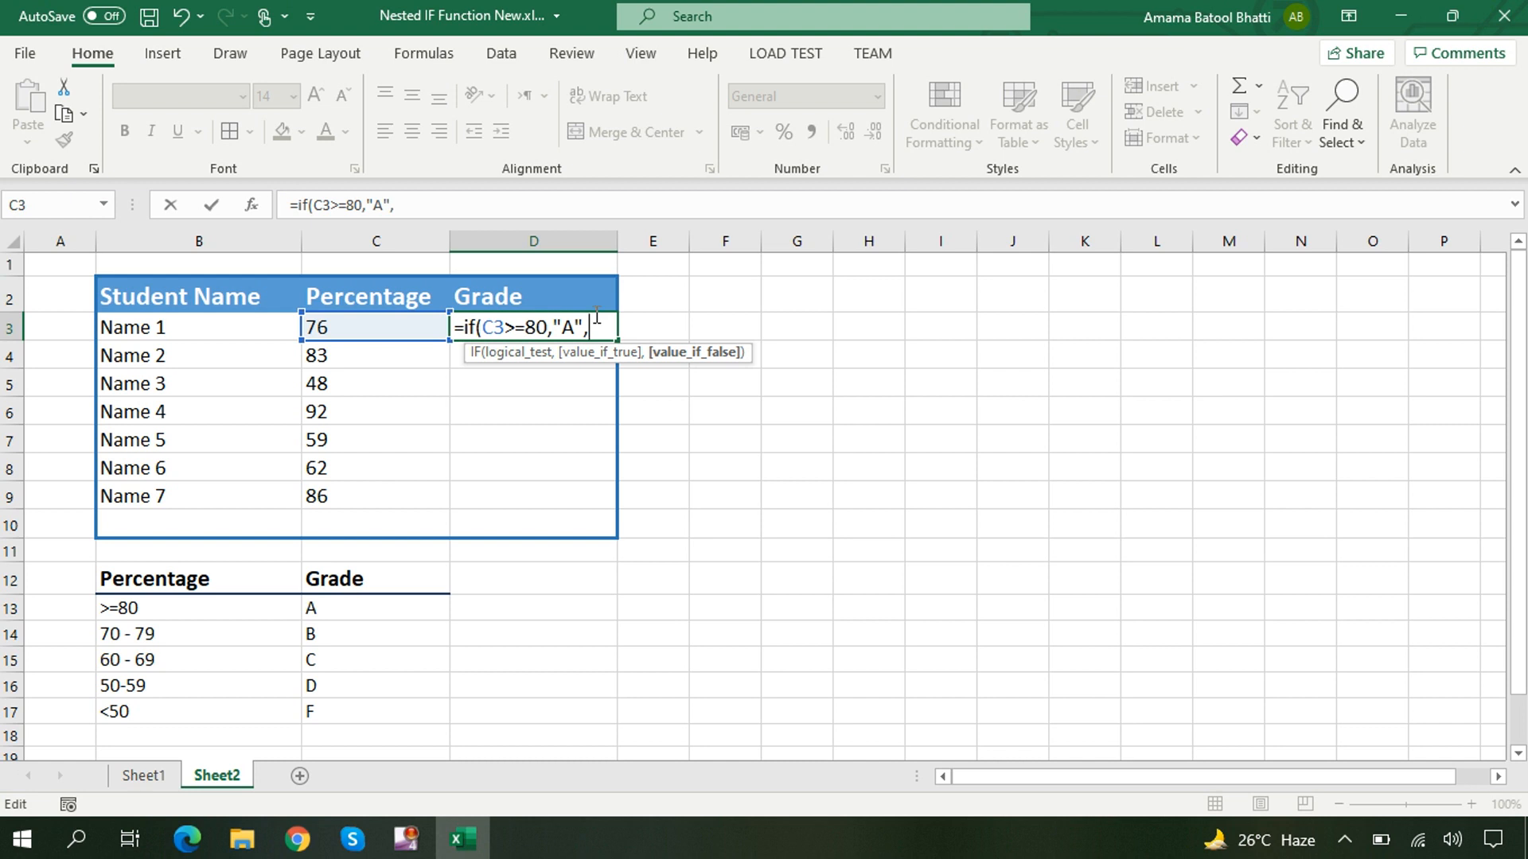
# - Nest a second IF in the grade formula that returns "B" when C3>=70
pyautogui.write('if(')
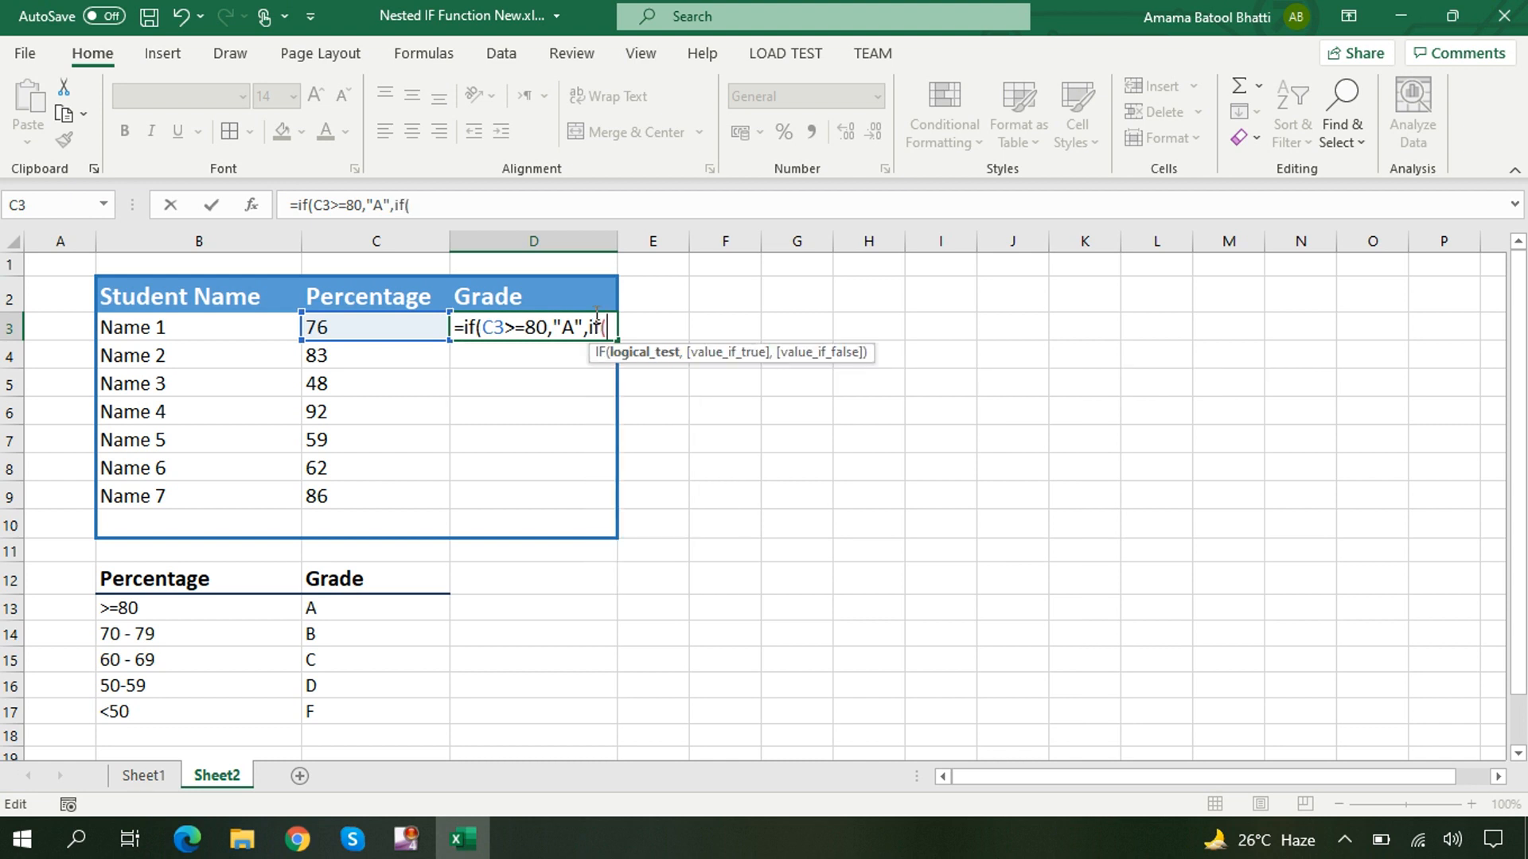
pyautogui.click(408, 327)
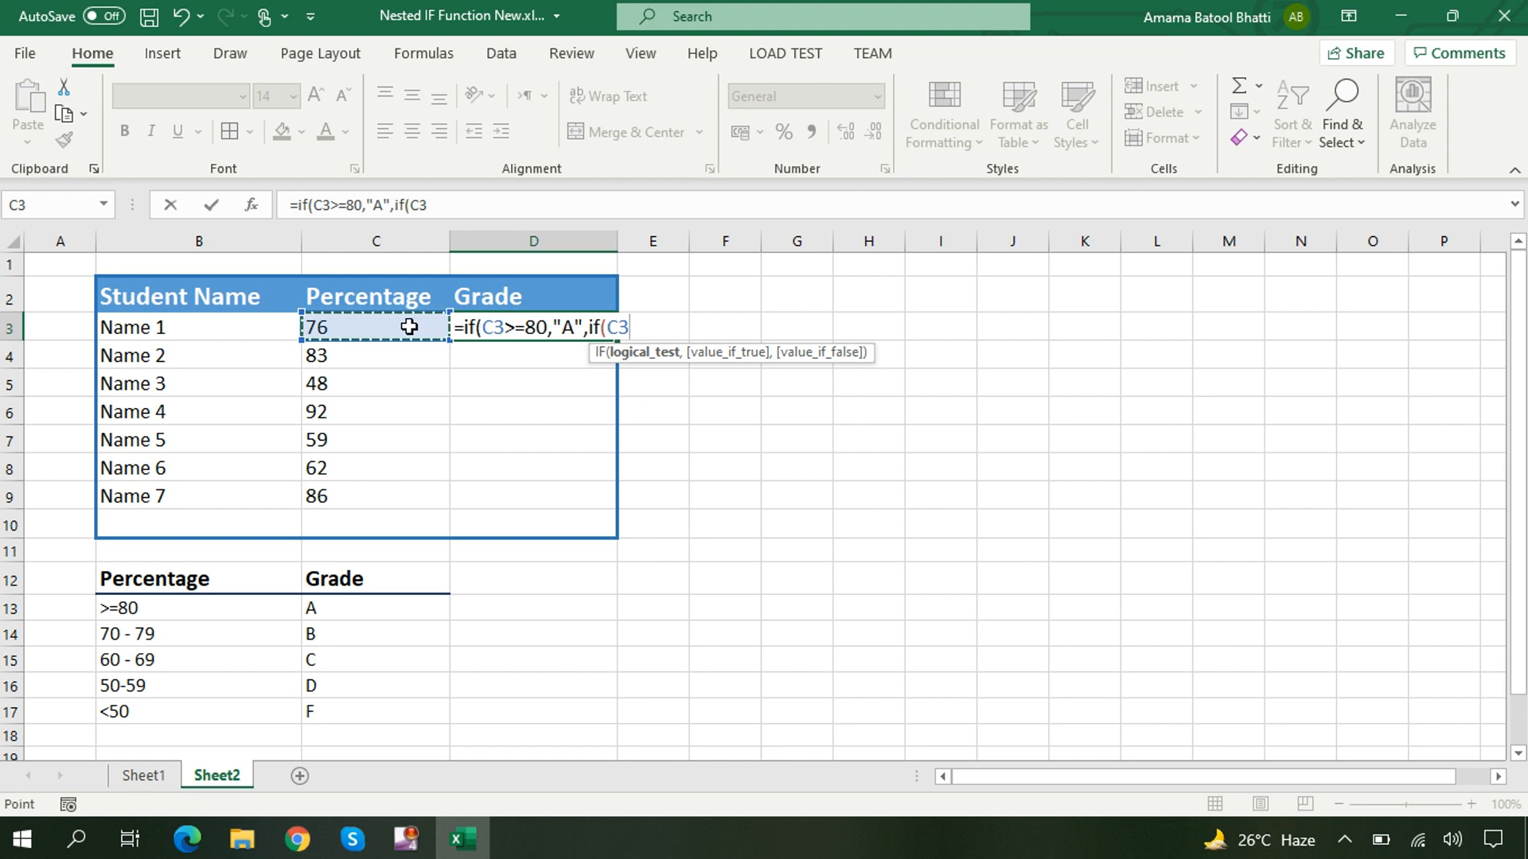
pyautogui.write('>=7')
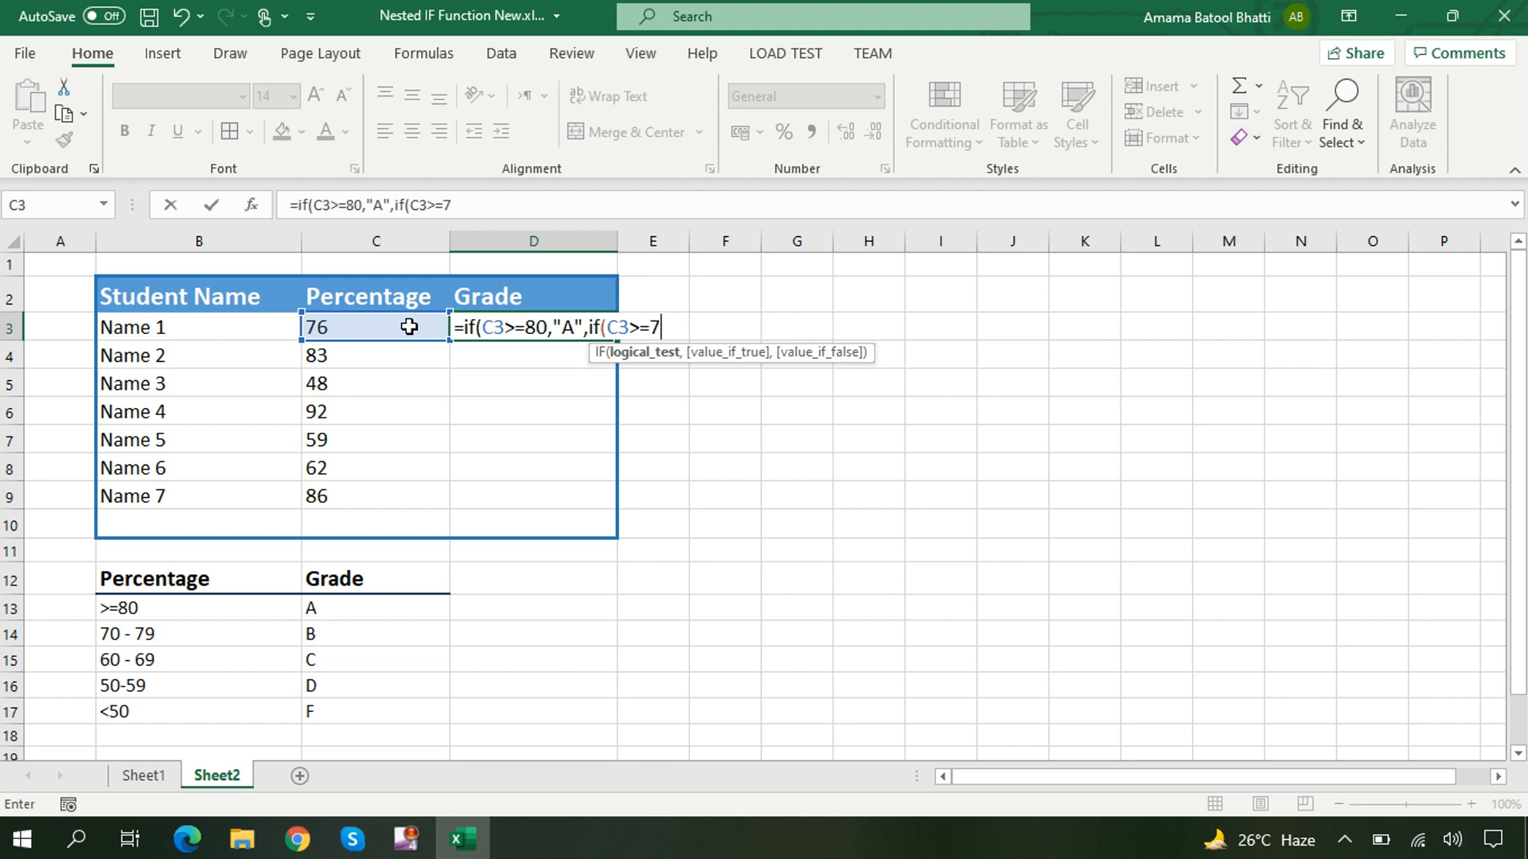
pyautogui.write('0,"')
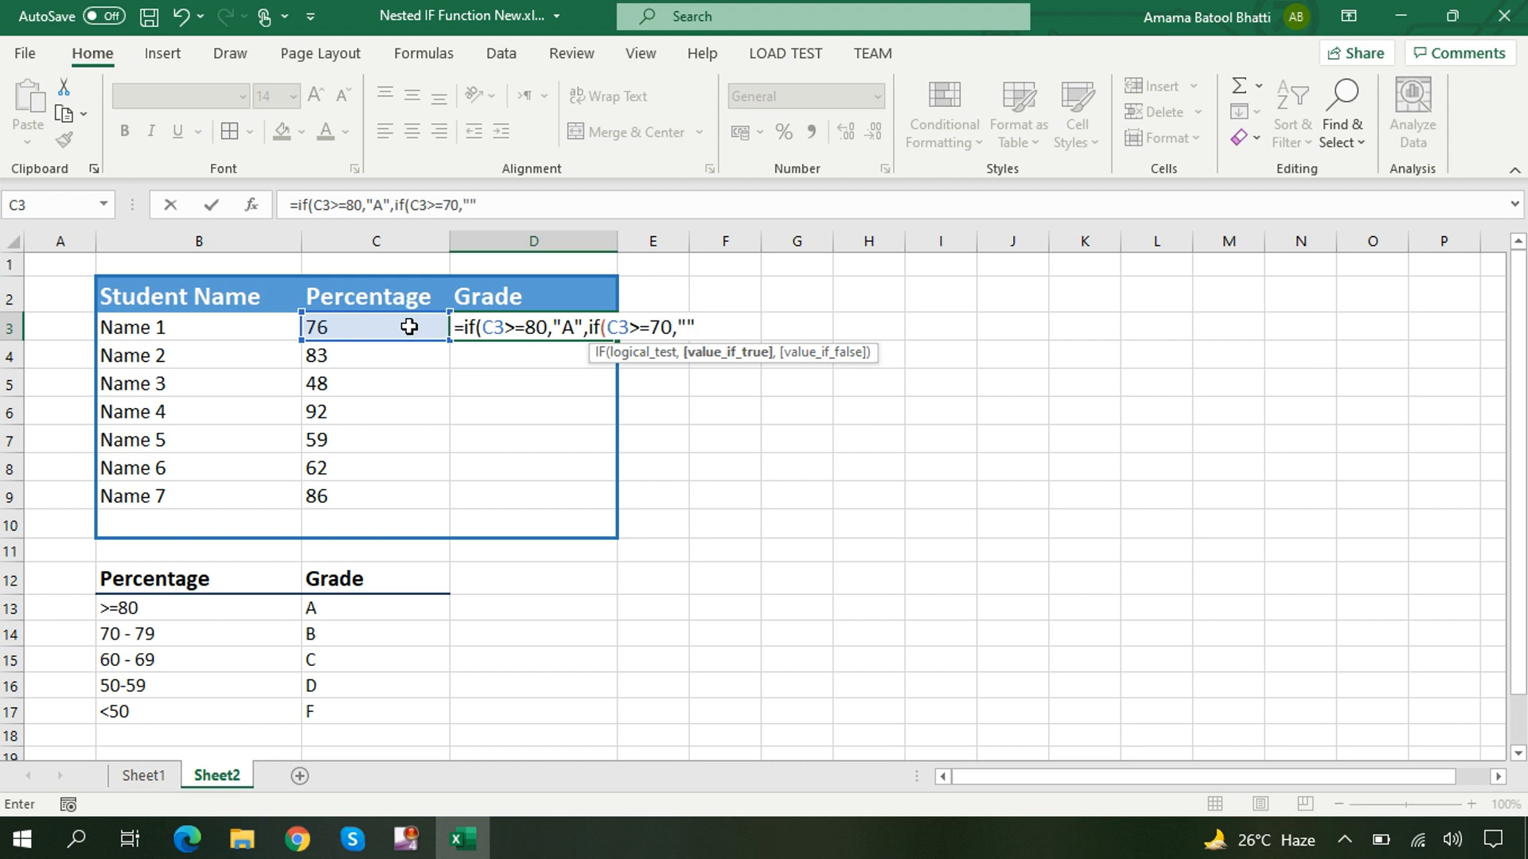
pyautogui.click(692, 325)
pyautogui.write('B')
pyautogui.click(720, 325)
pyautogui.write(',')
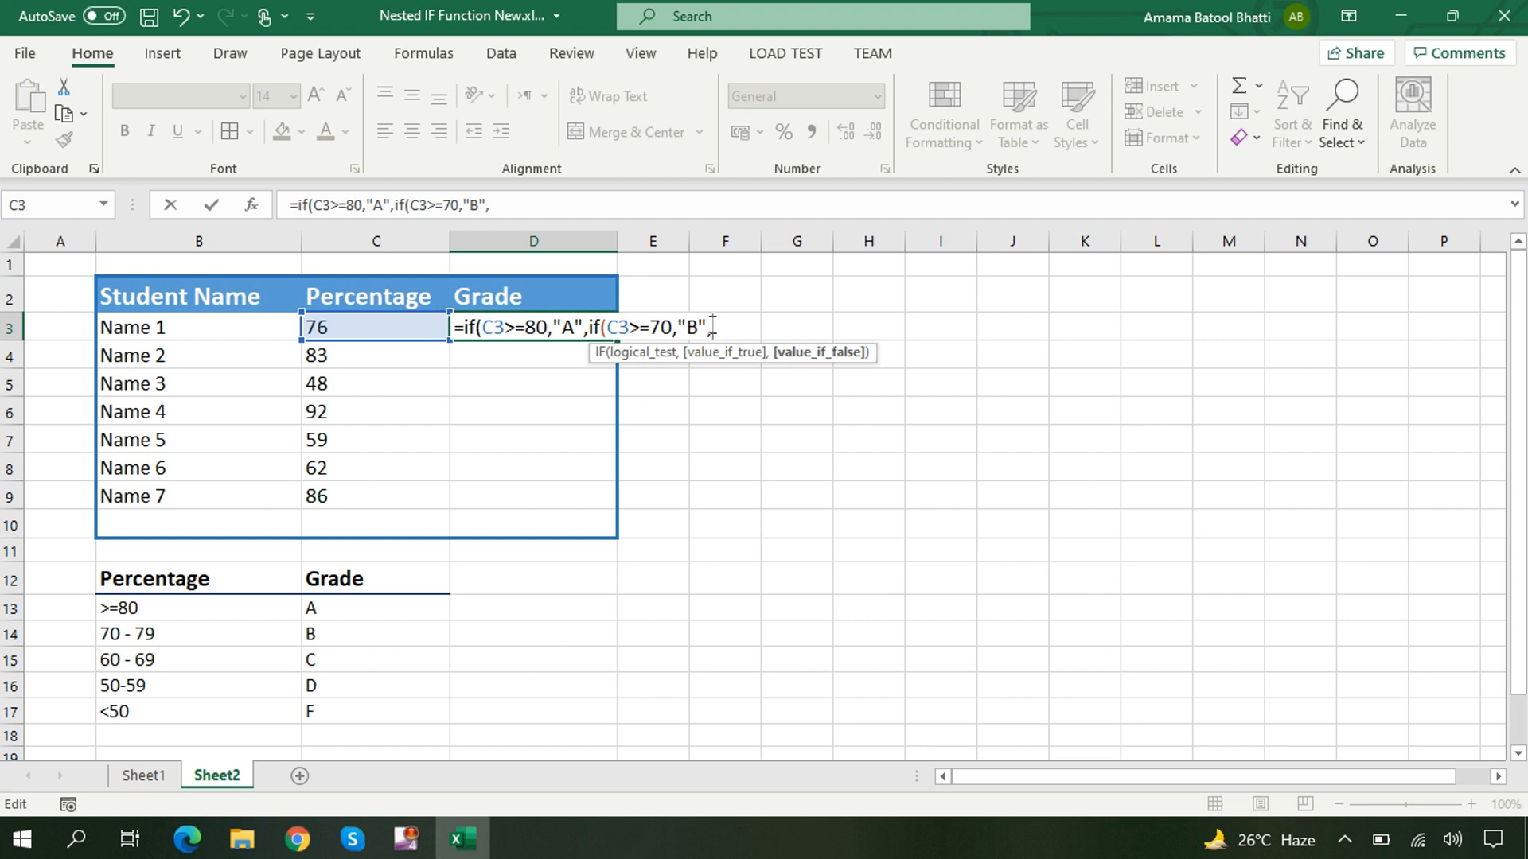
# - Nest a third IF in the D3 grade formula that returns "C" when C3>=60
pyautogui.write('if')
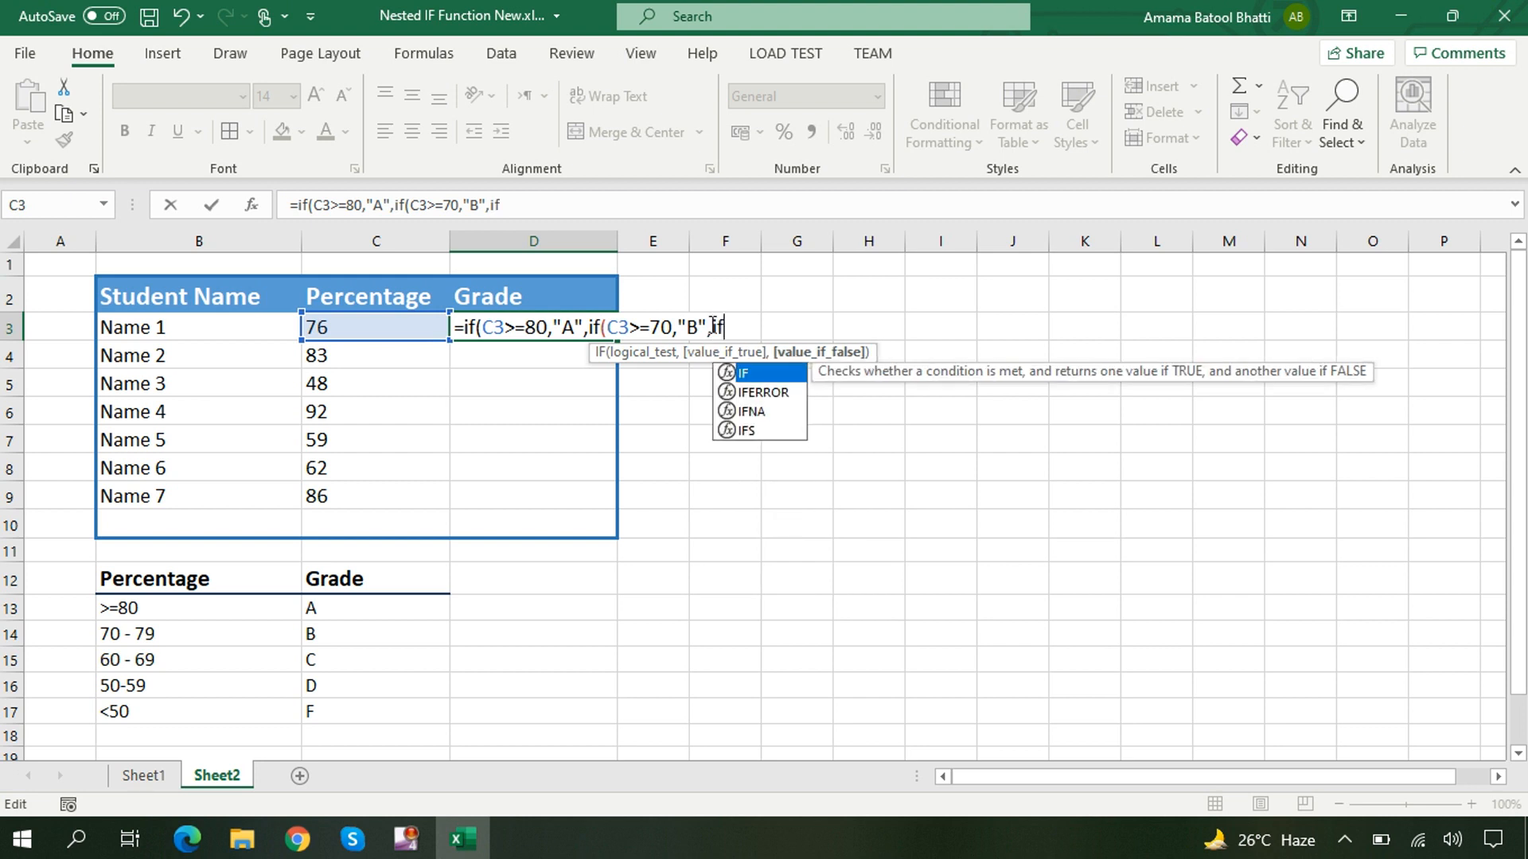
pyautogui.write('(')
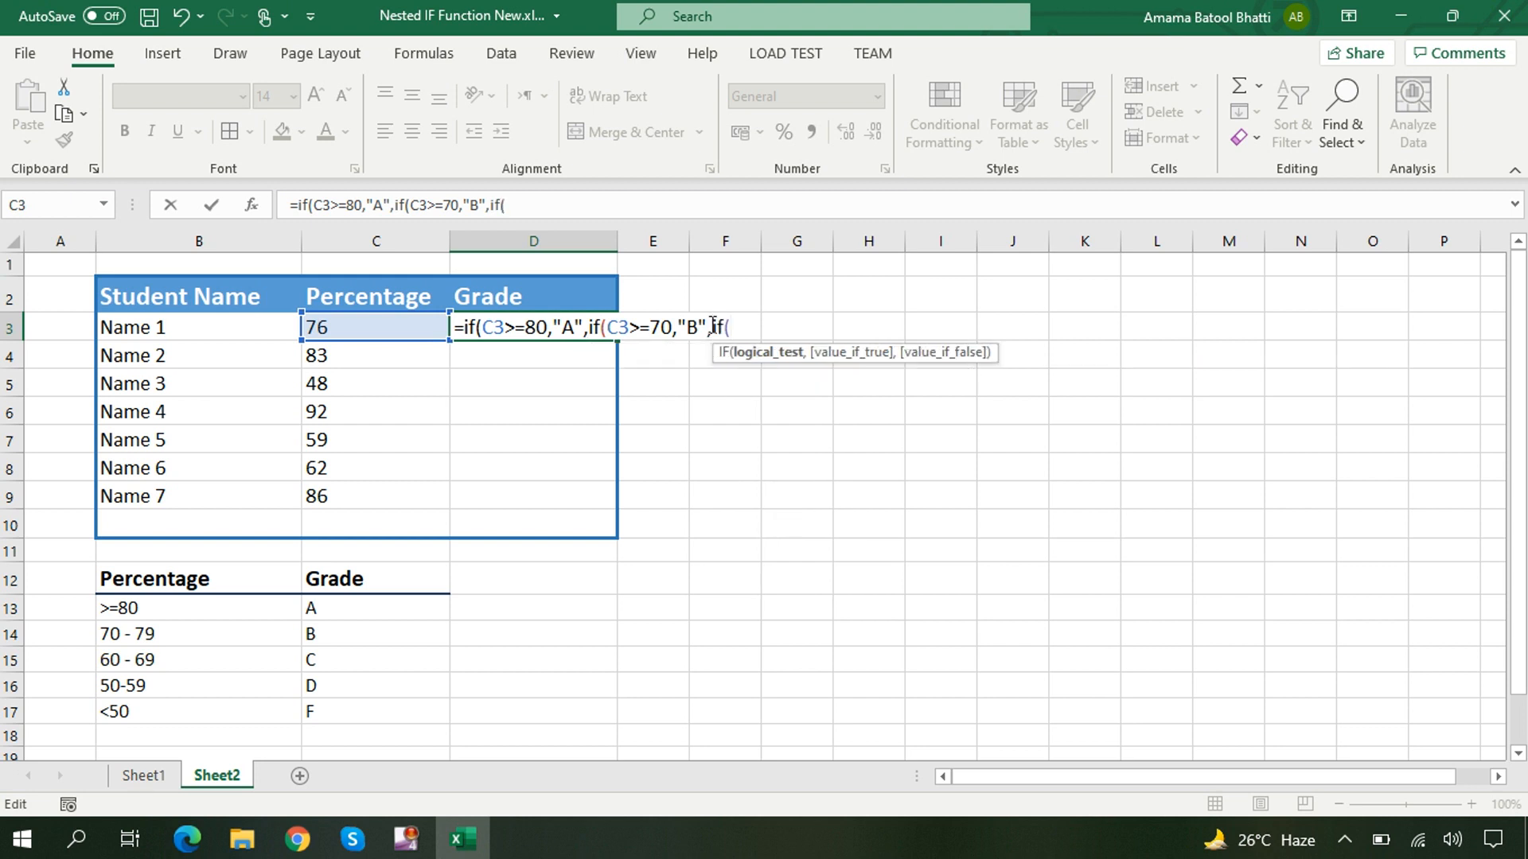
pyautogui.click(389, 325)
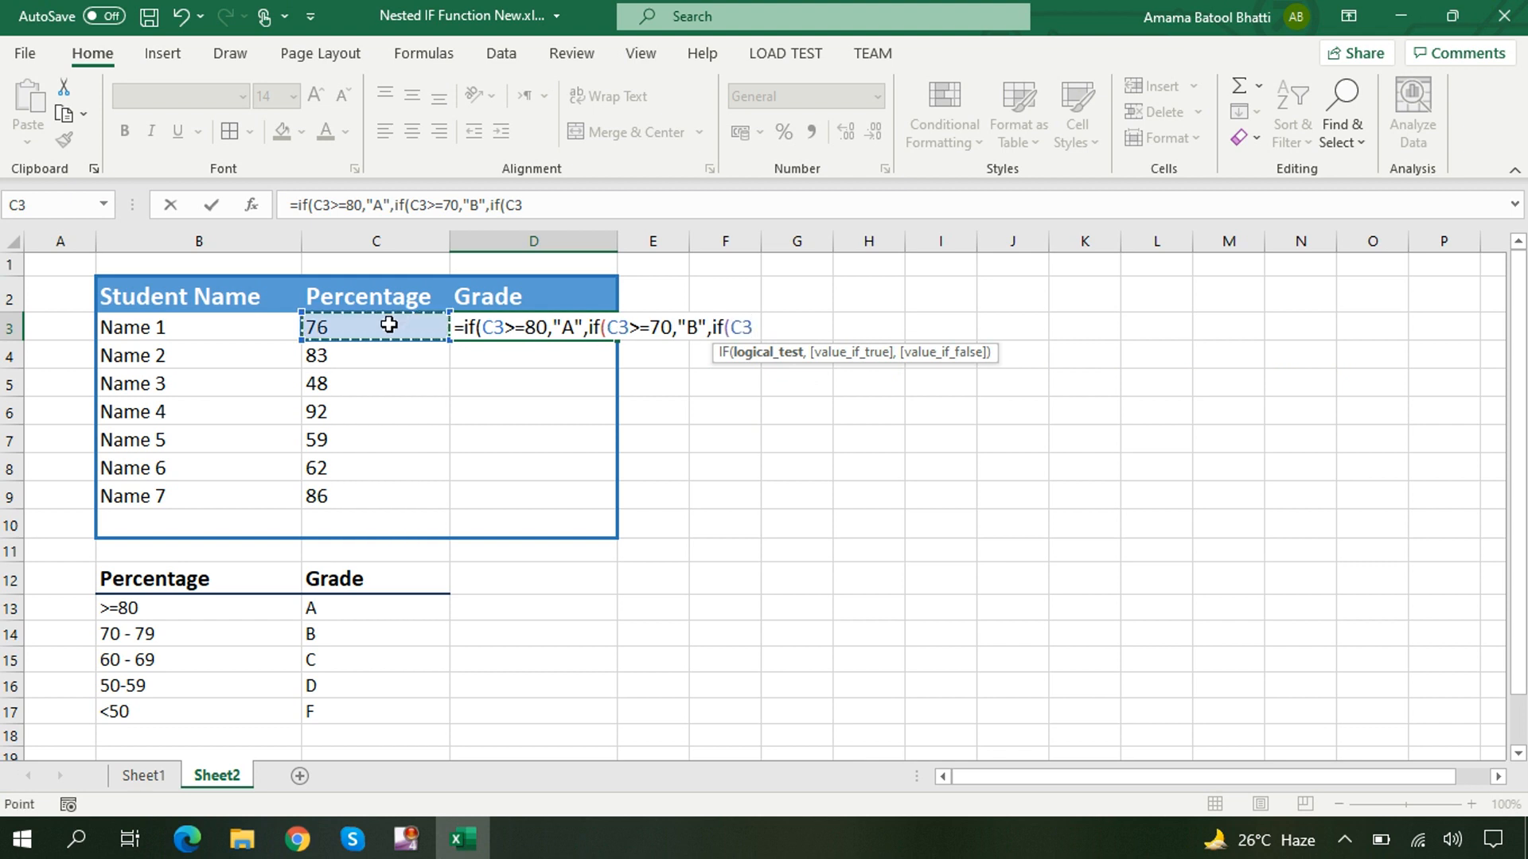
pyautogui.write('>=60')
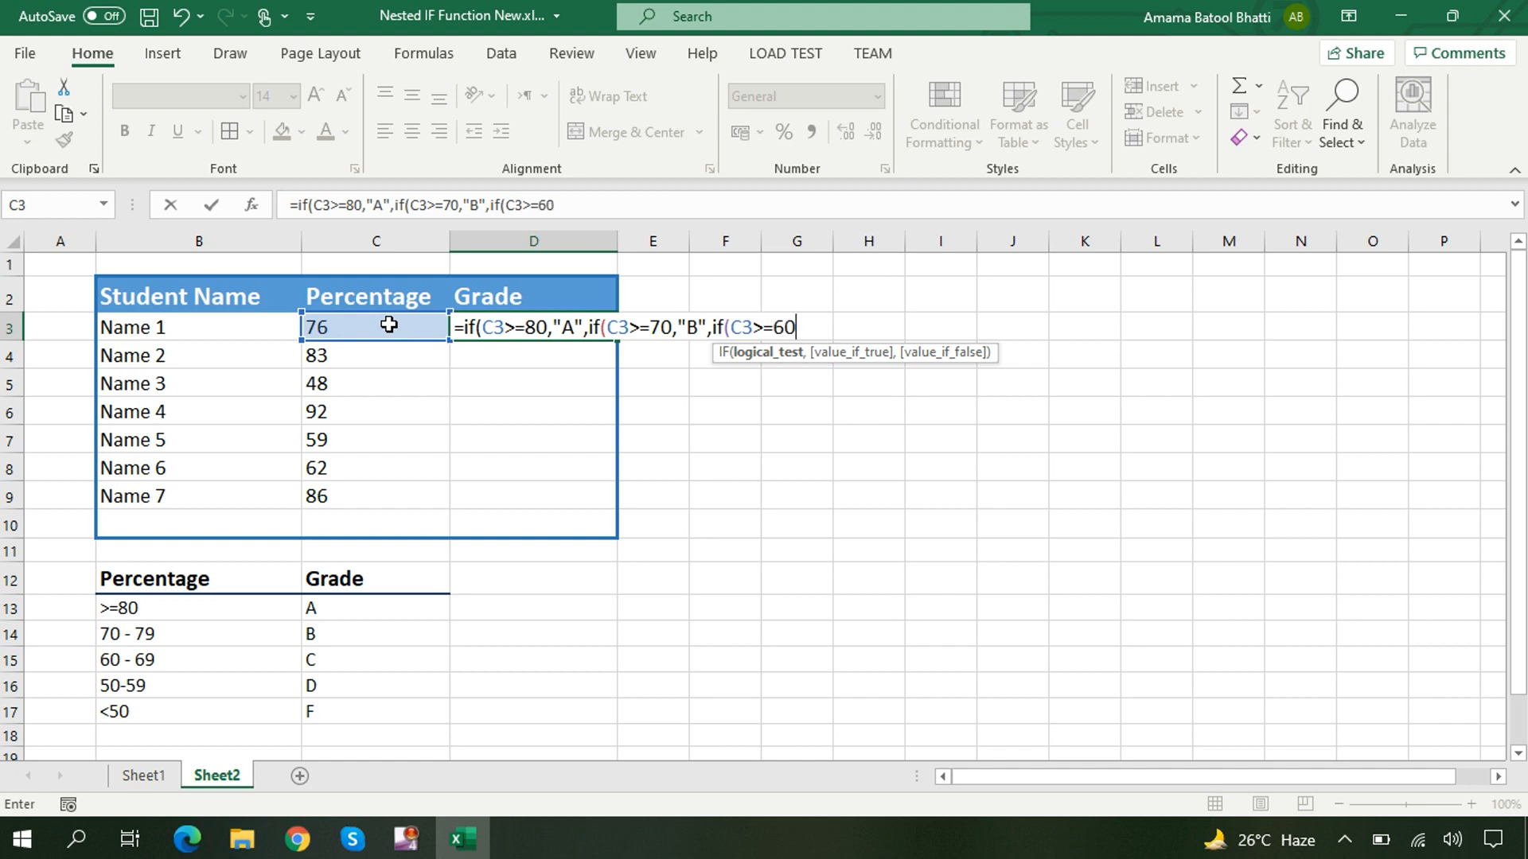
pyautogui.write(',""')
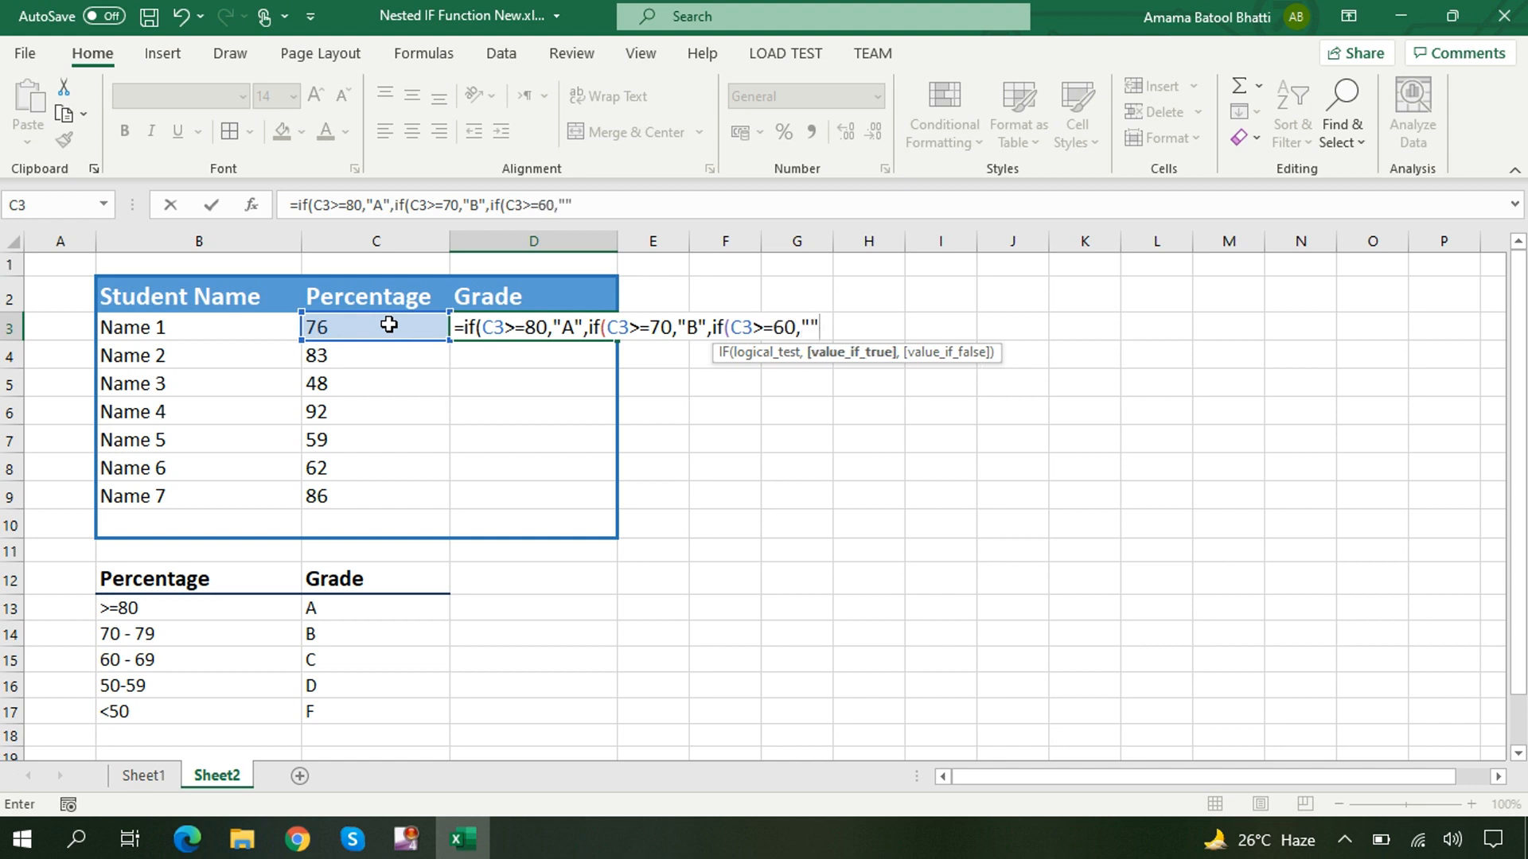
pyautogui.click(811, 327)
pyautogui.write('C",')
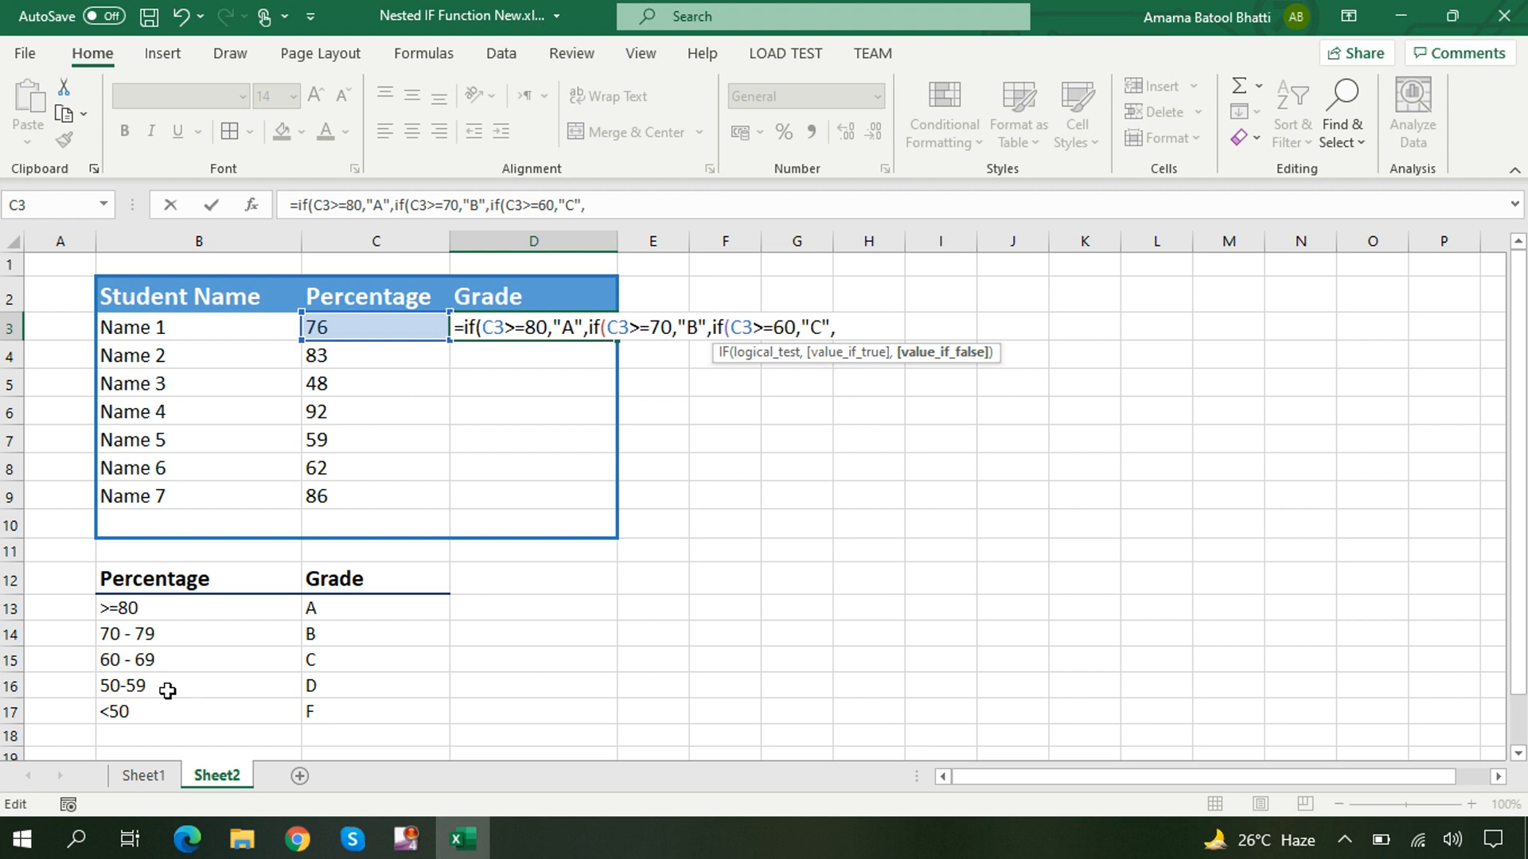
# - Nest a fourth IF as the next false value, returning "D" when C3>=50
pyautogui.write('if')
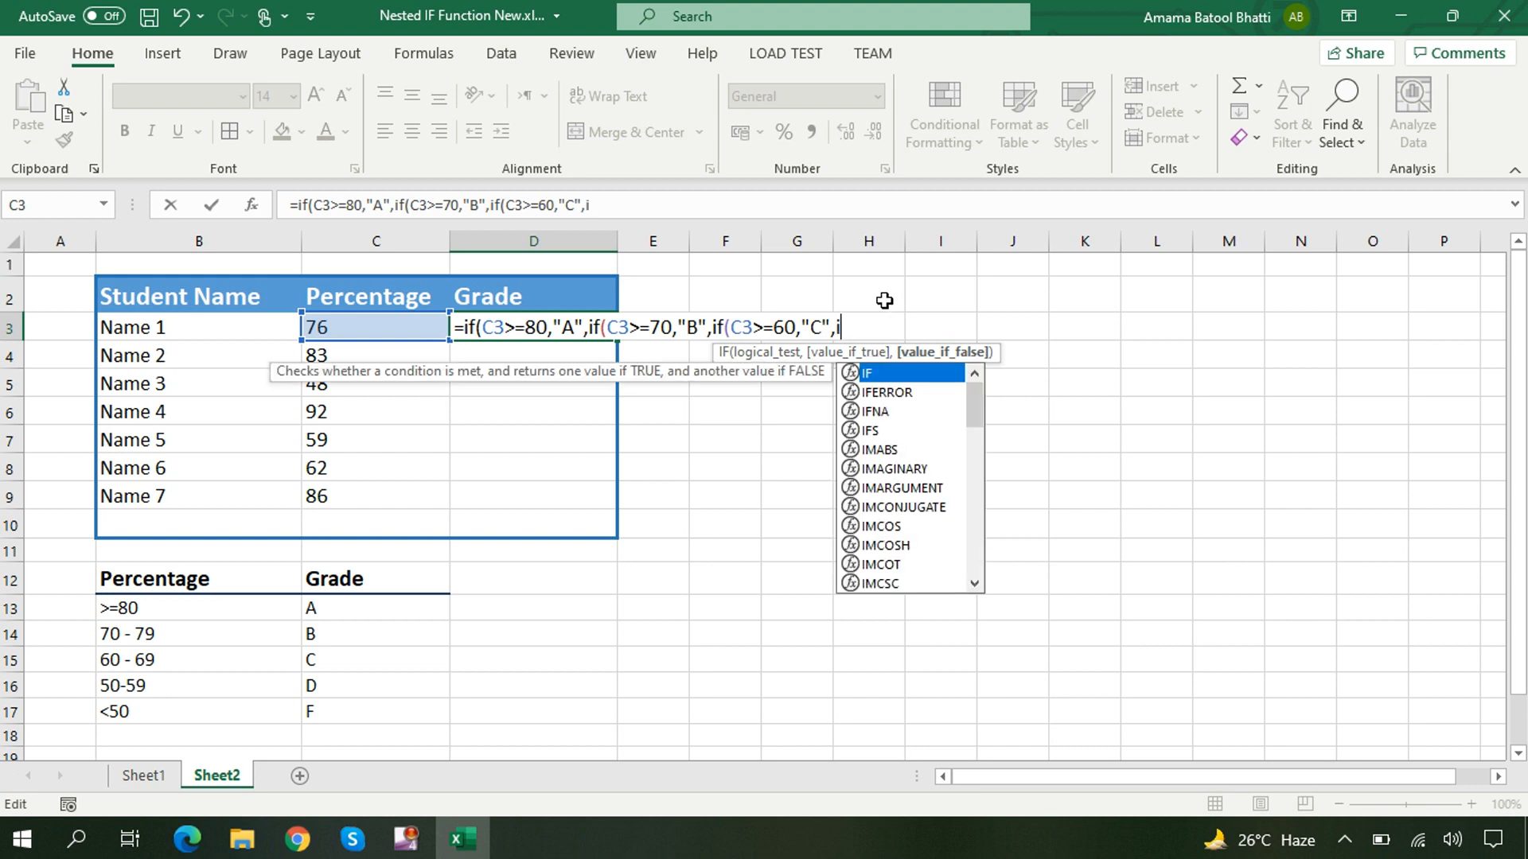
pyautogui.write('(')
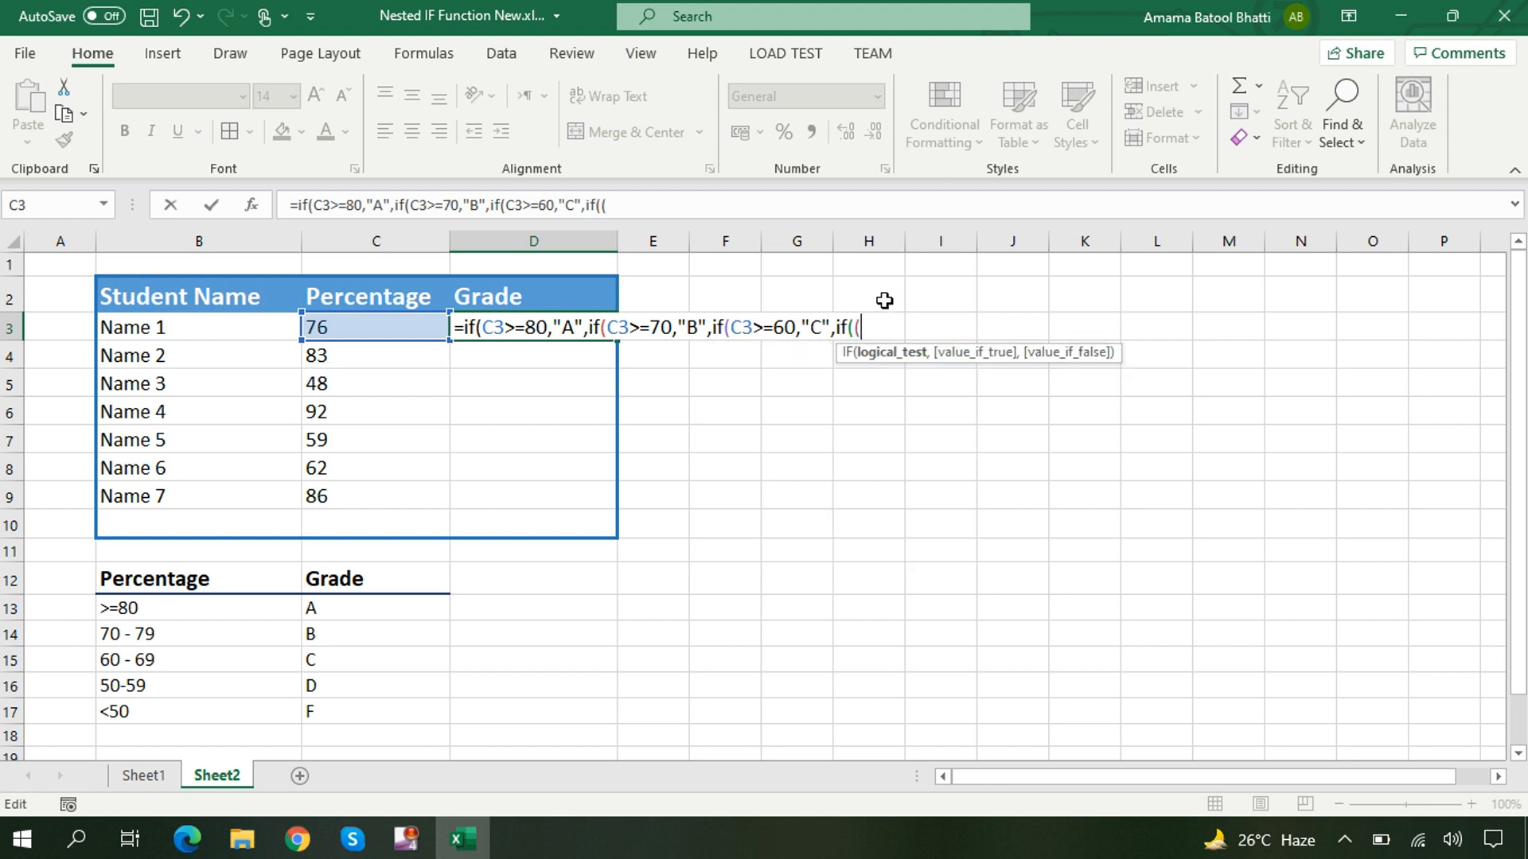
pyautogui.click(342, 330)
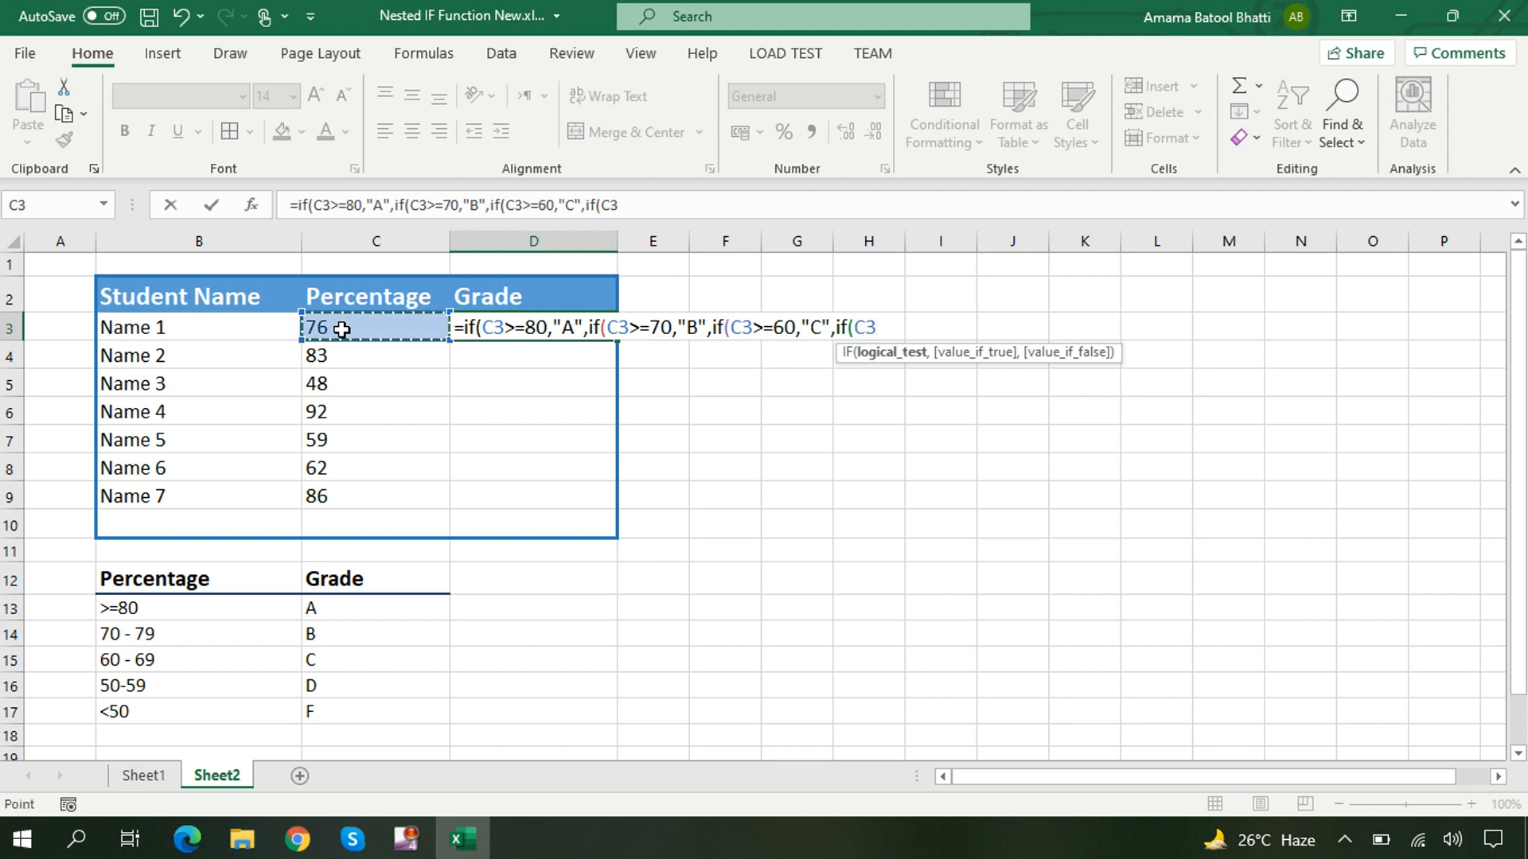
pyautogui.write('>')
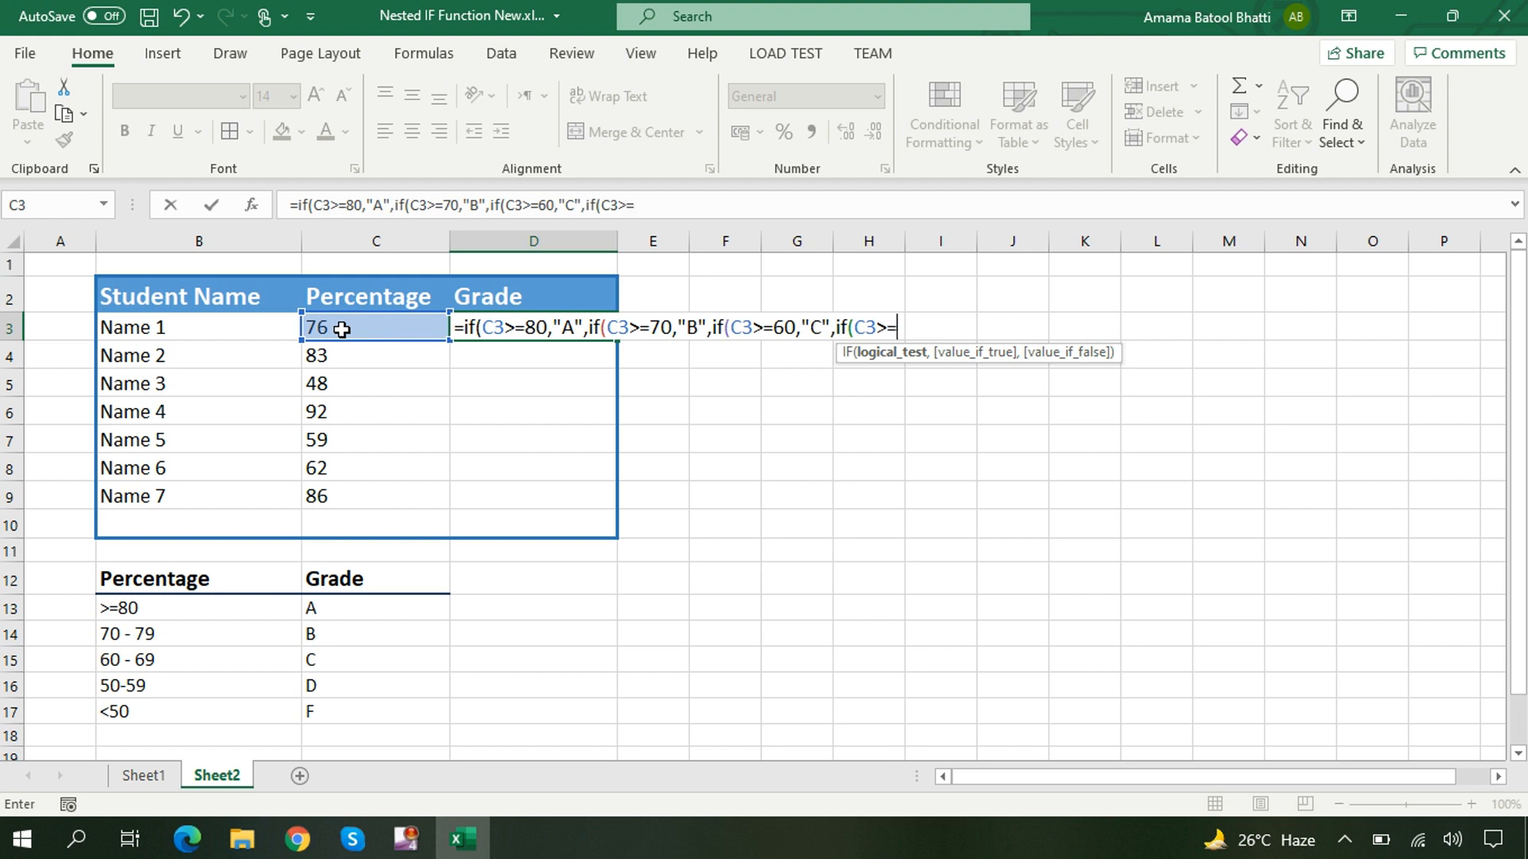
pyautogui.write('=50,""')
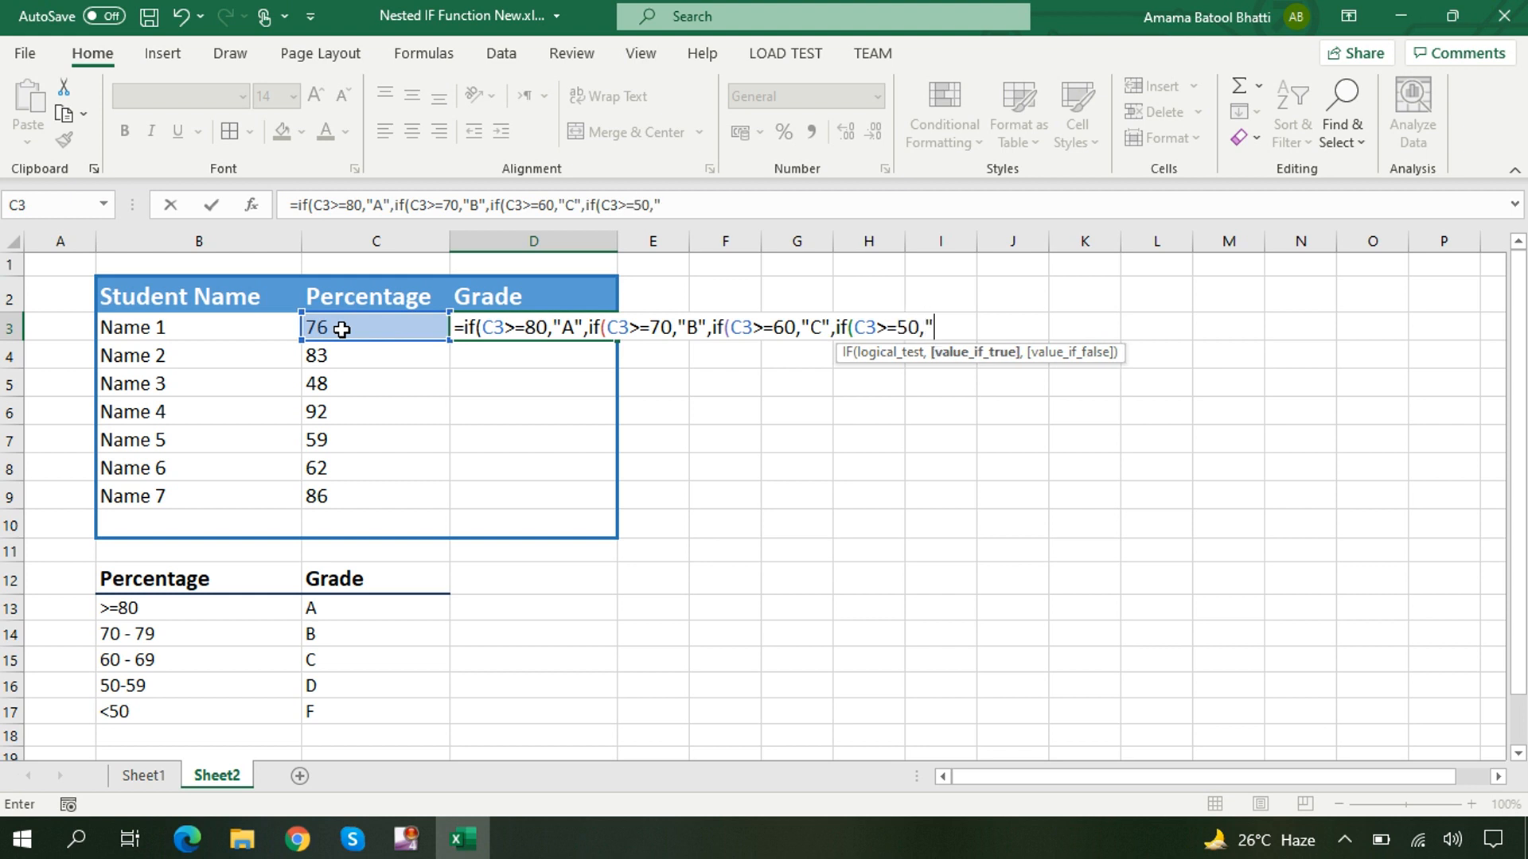
pyautogui.click(933, 328)
pyautogui.write('D",')
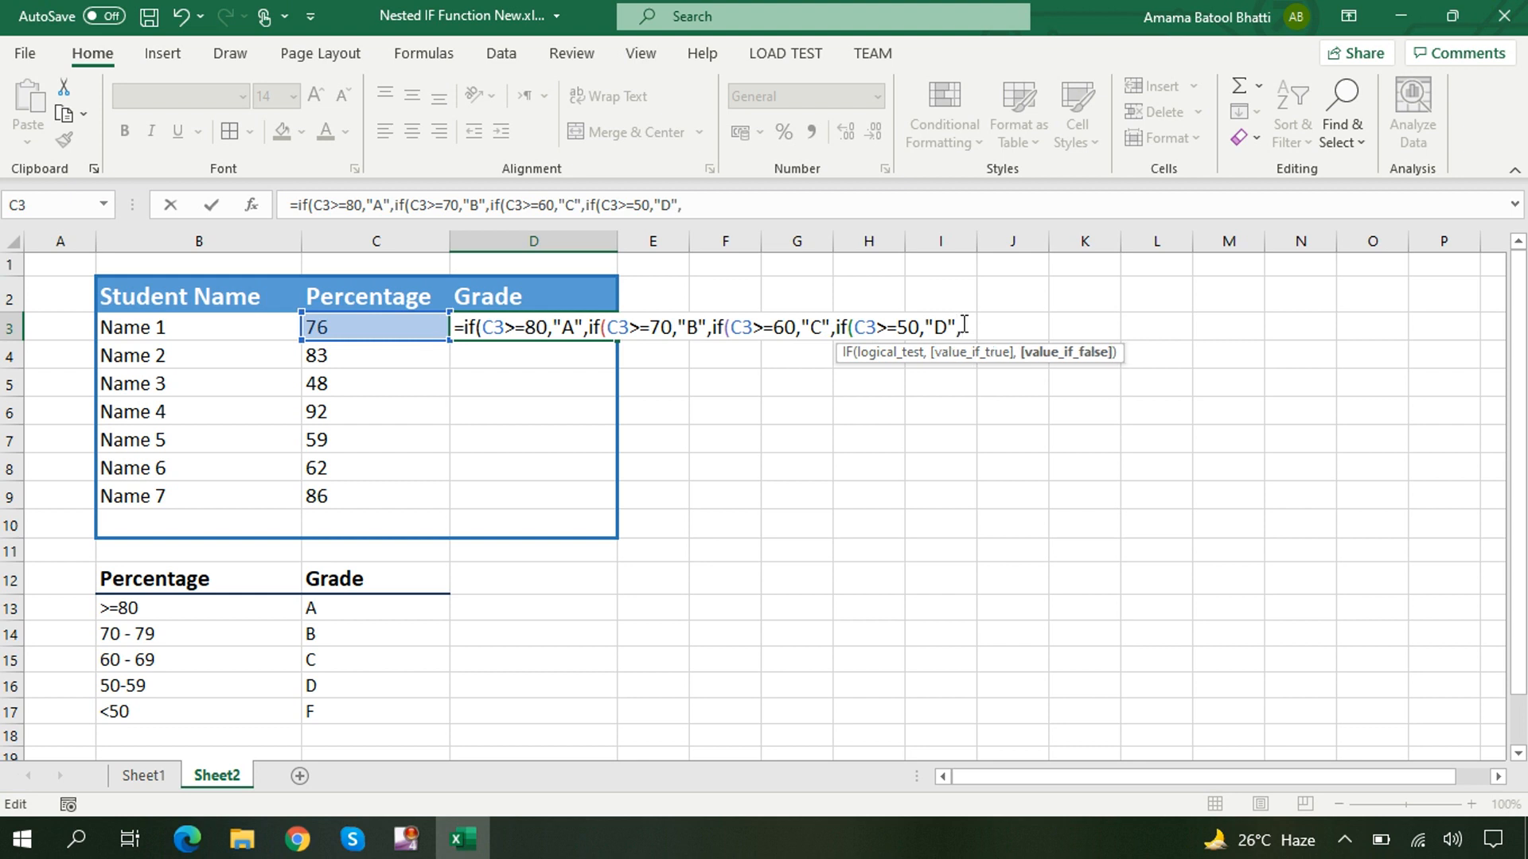
# - Complete the grade formula with "F" as the final false value, close all four IFs, and fill it down from D3 through D9
pyautogui.write('"F")')
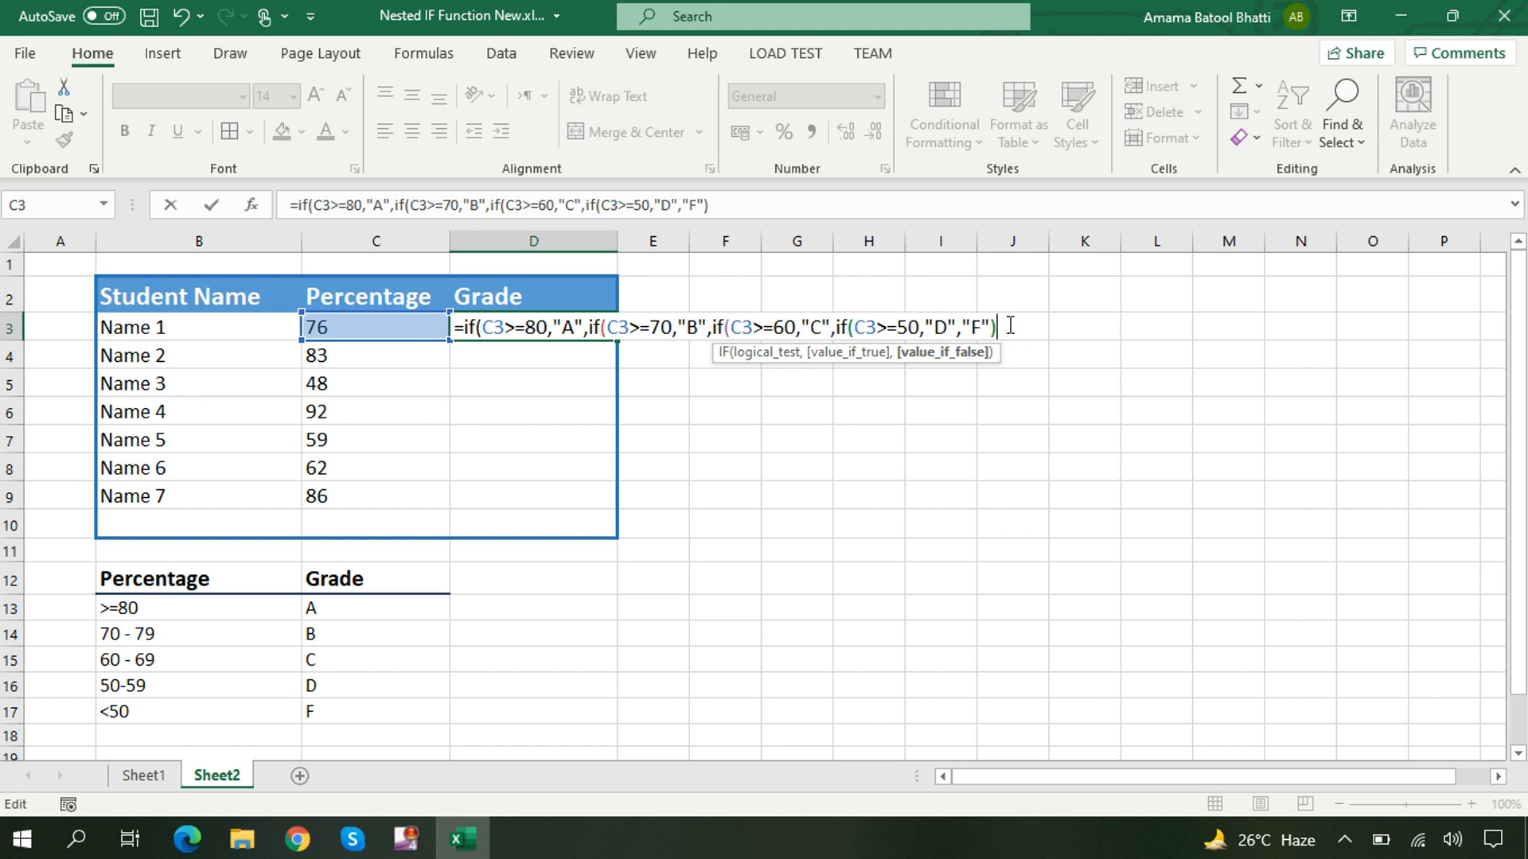
pyautogui.write(')')
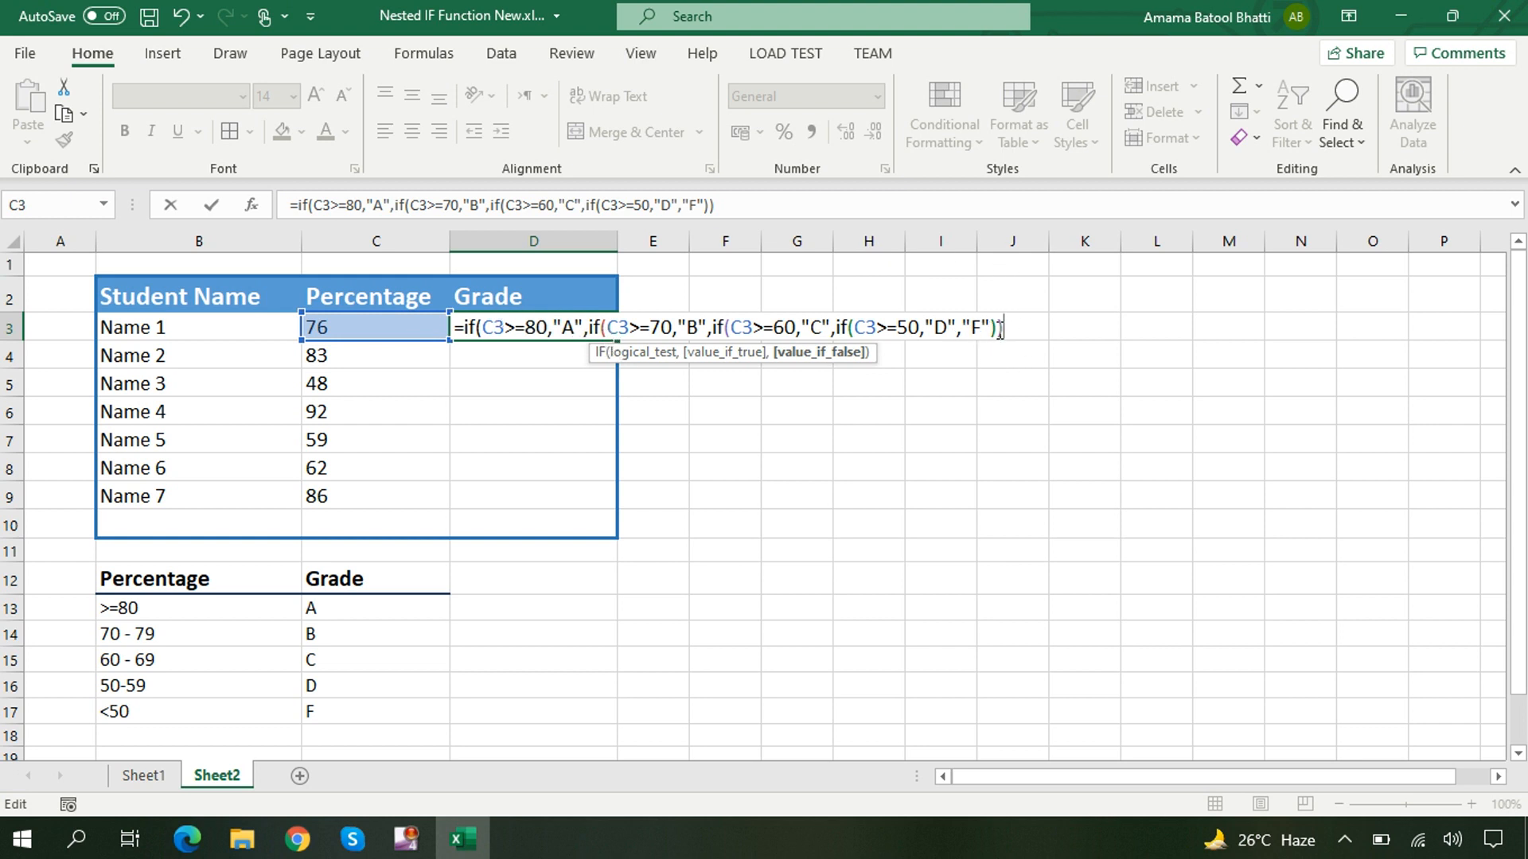
pyautogui.write(')')
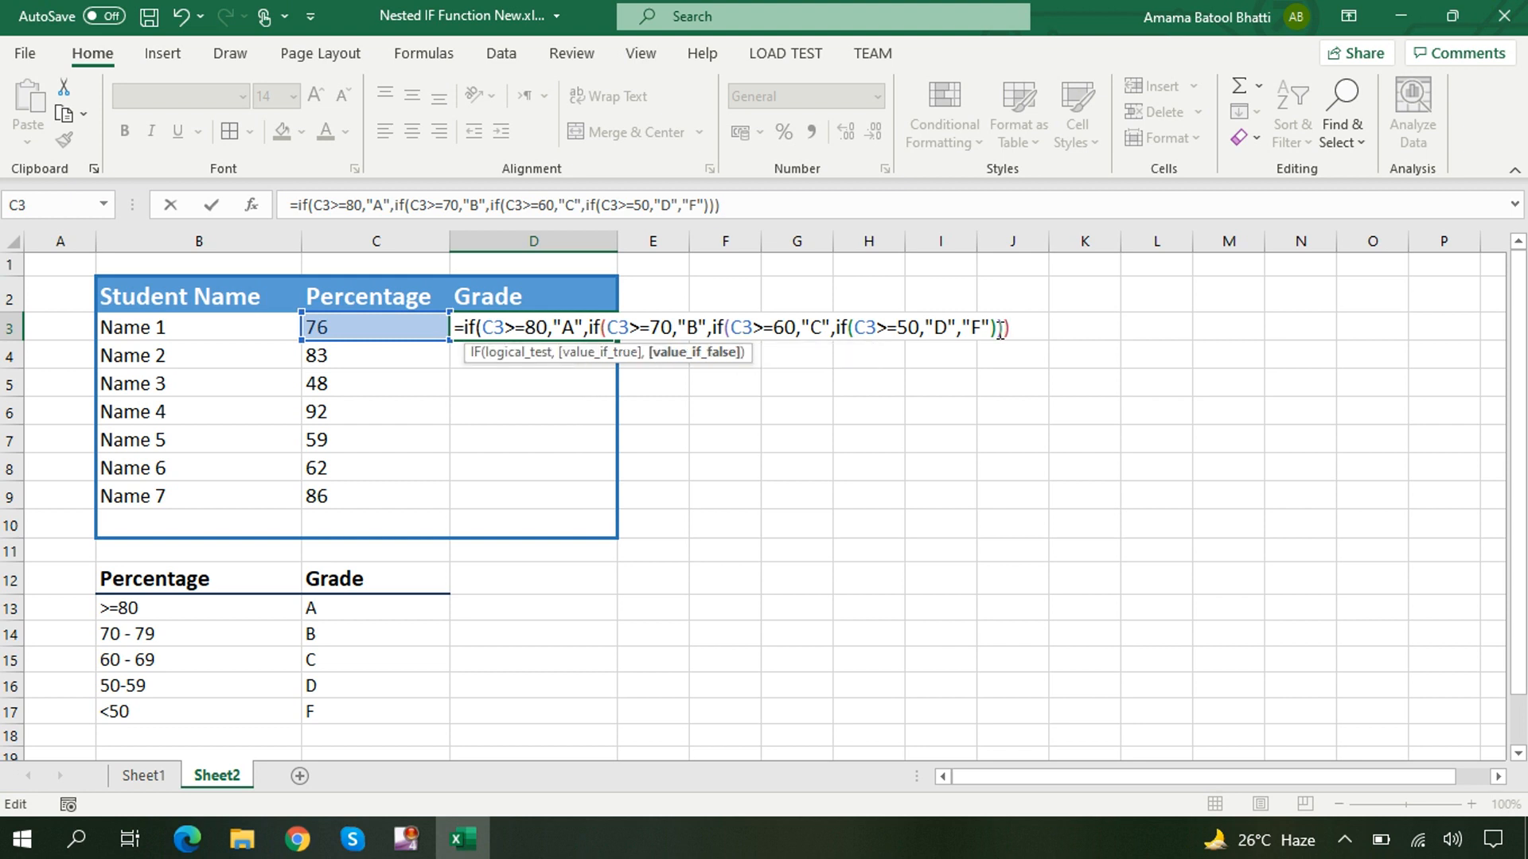
pyautogui.write(')')
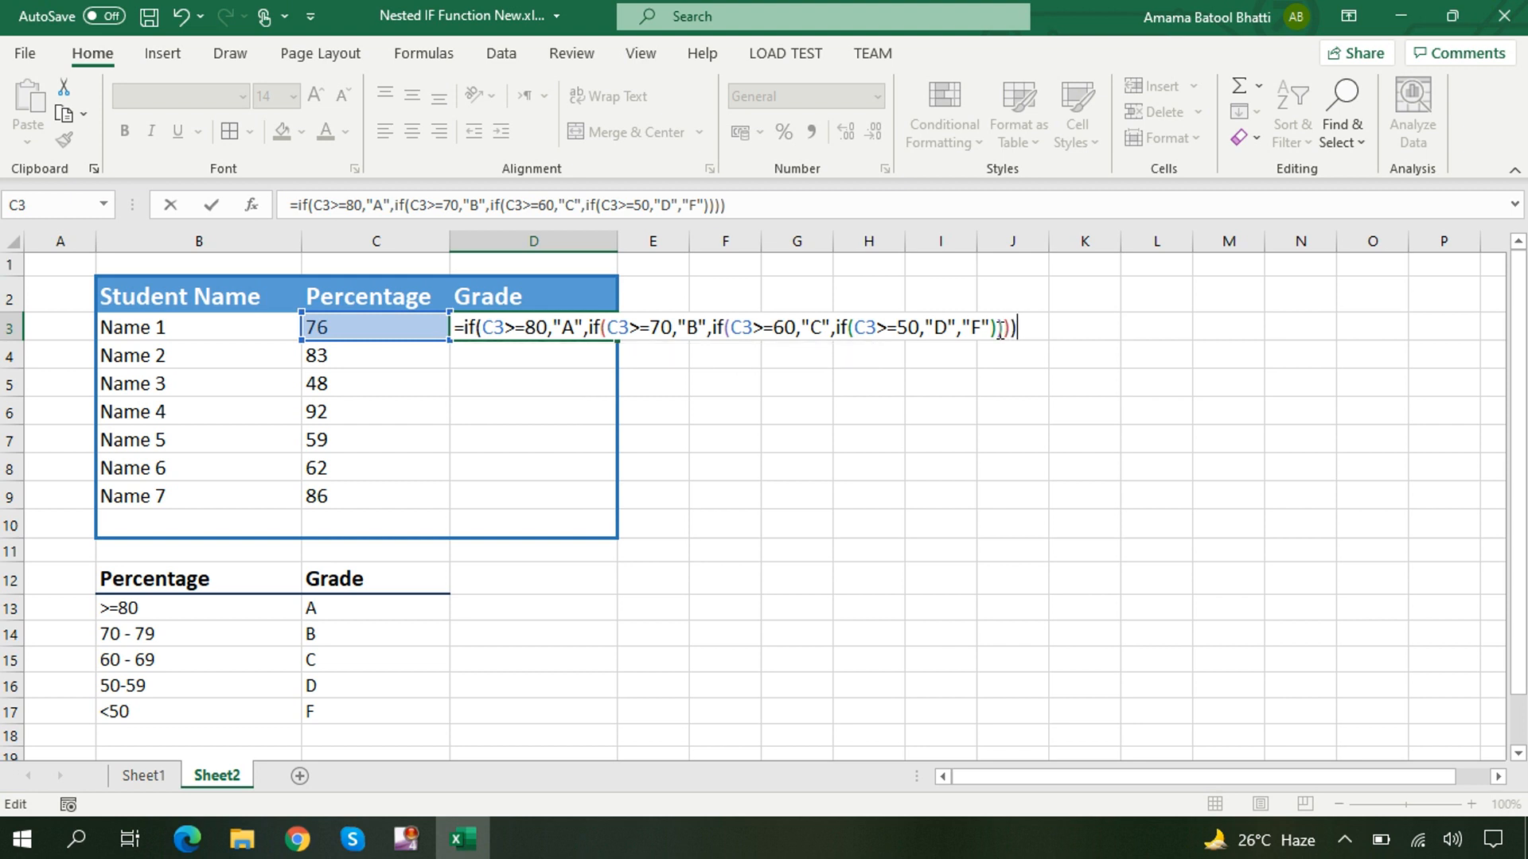
pyautogui.press('Return')
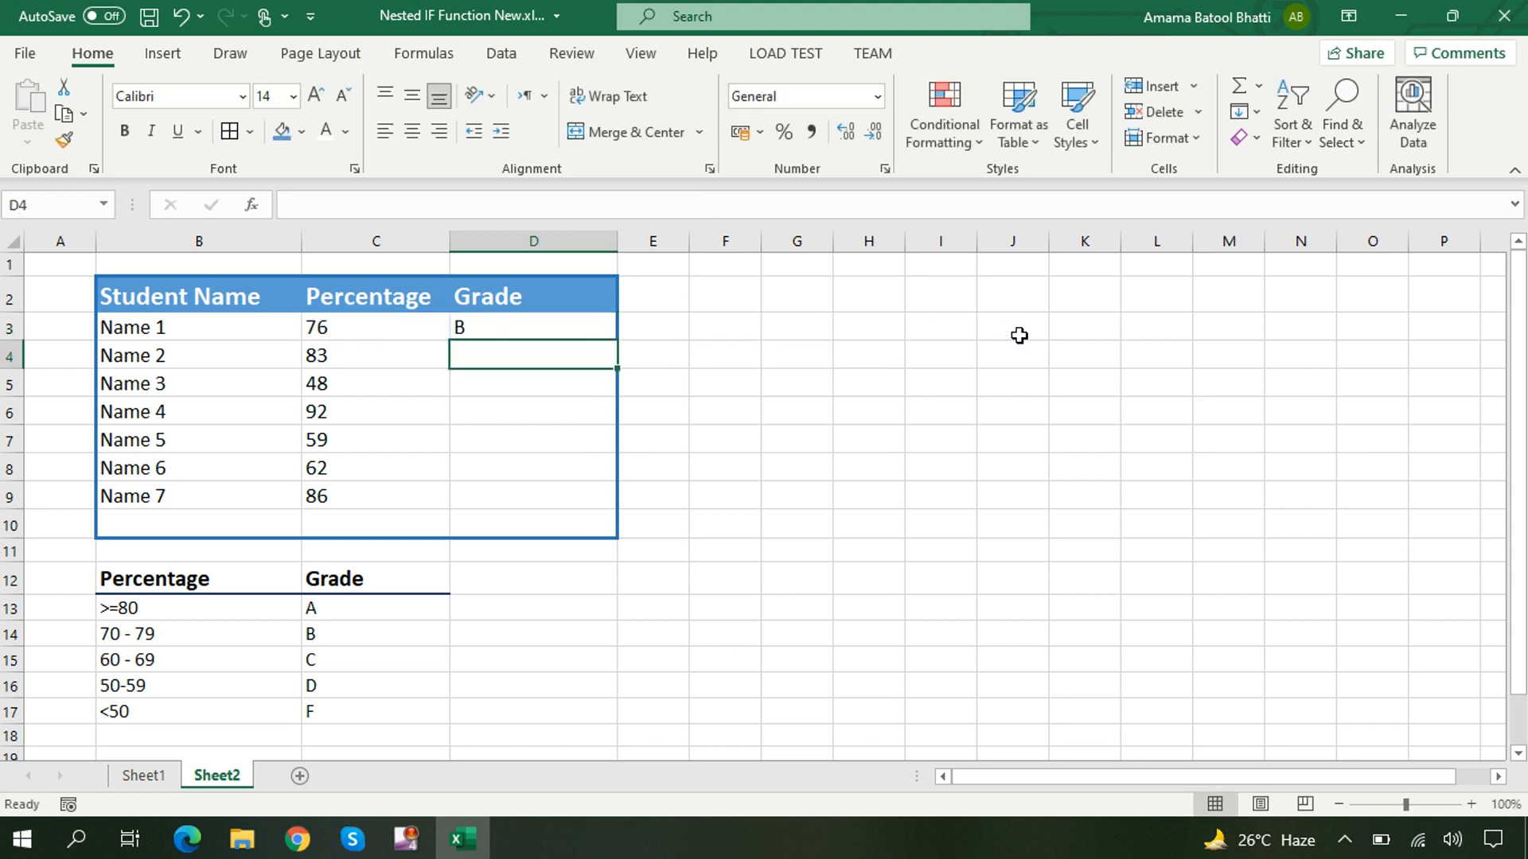
pyautogui.click(562, 327)
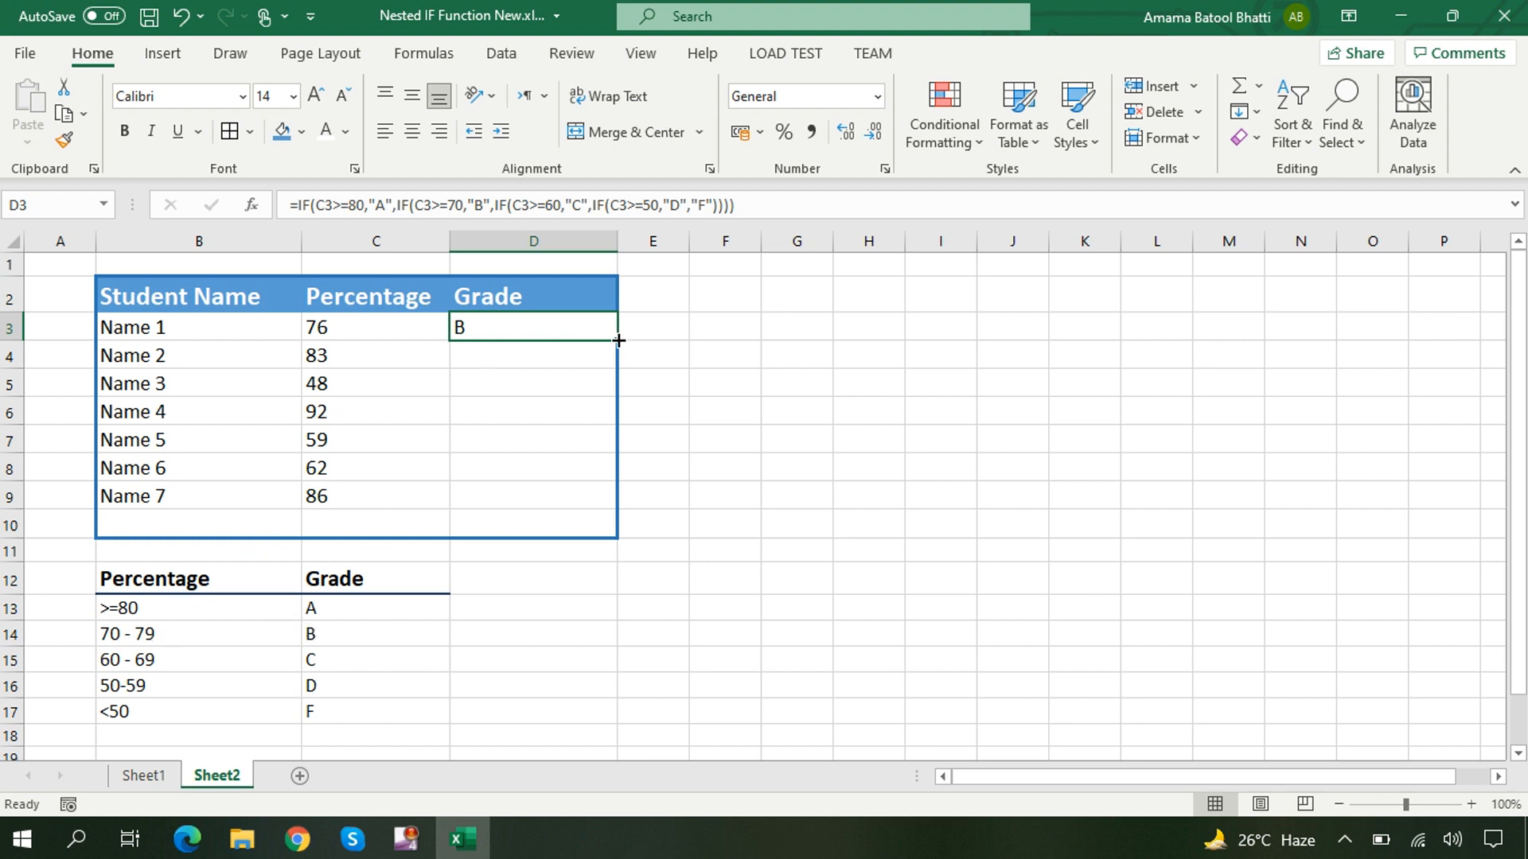
pyautogui.moveTo(619, 341); pyautogui.dragTo(613, 503)
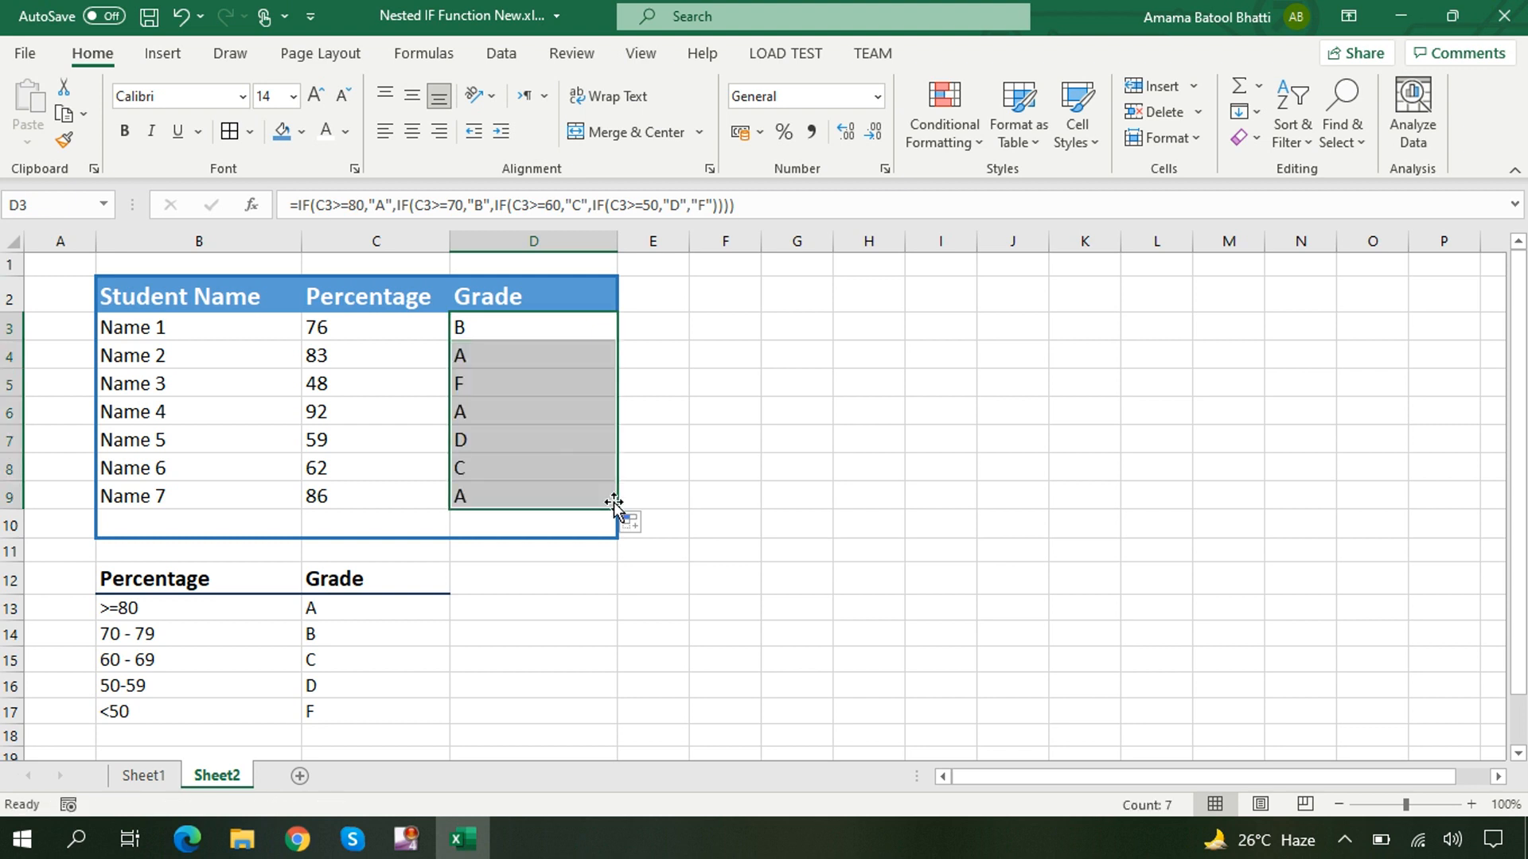